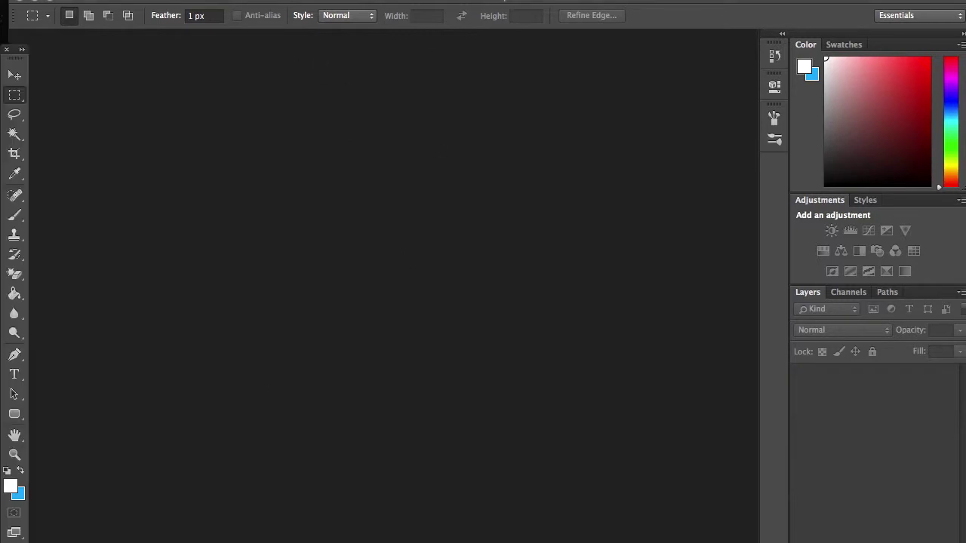
- Swap the foreground and background colors and create a 1280 x 720 pixel document with transparent background at 144 pixels/inch
{"action": "left_click", "coordinate": [21, 470]}
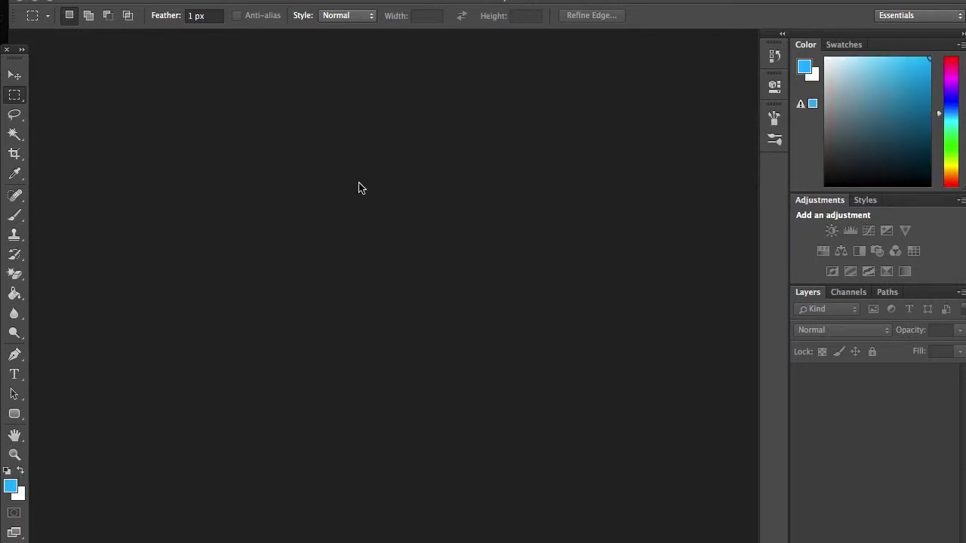
{"action": "left_click", "coordinate": [122, 0]}
{"action": "left_click", "coordinate": [134, 2]}
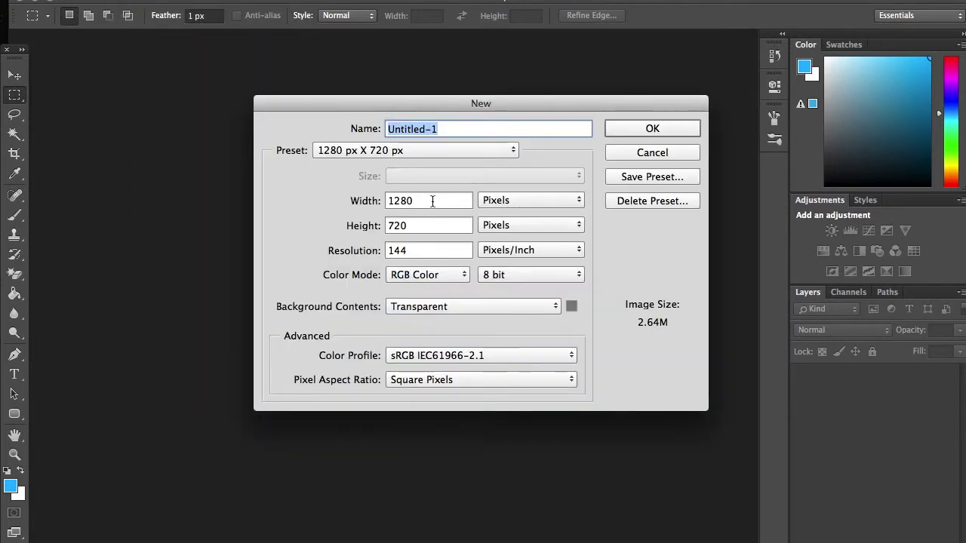
{"action": "left_click", "coordinate": [433, 201]}
{"action": "left_click_drag", "start_coordinate": [432, 201], "coordinate": [382, 201]}
{"action": "left_click", "coordinate": [420, 201]}
{"action": "double_click", "coordinate": [421, 200]}
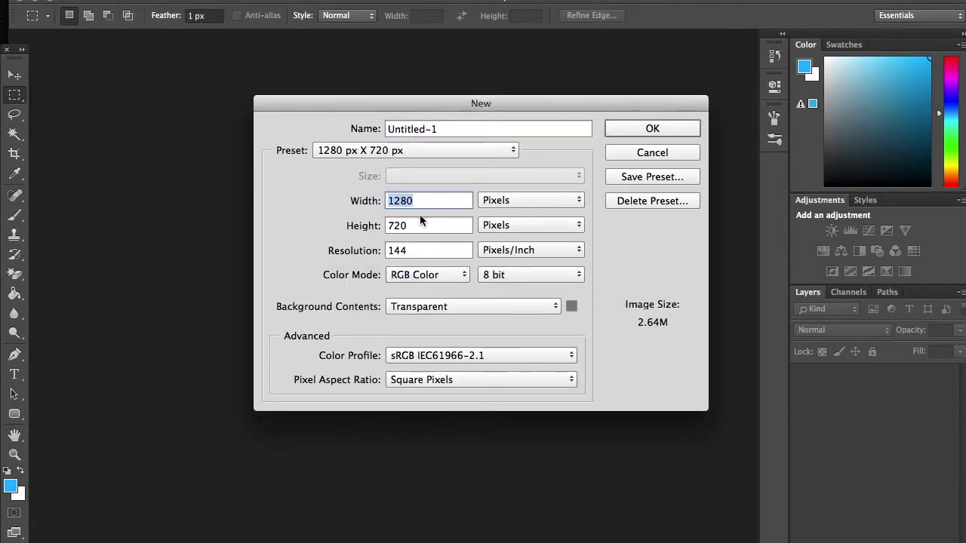
{"action": "left_click", "coordinate": [418, 201]}
{"action": "double_click", "coordinate": [414, 223]}
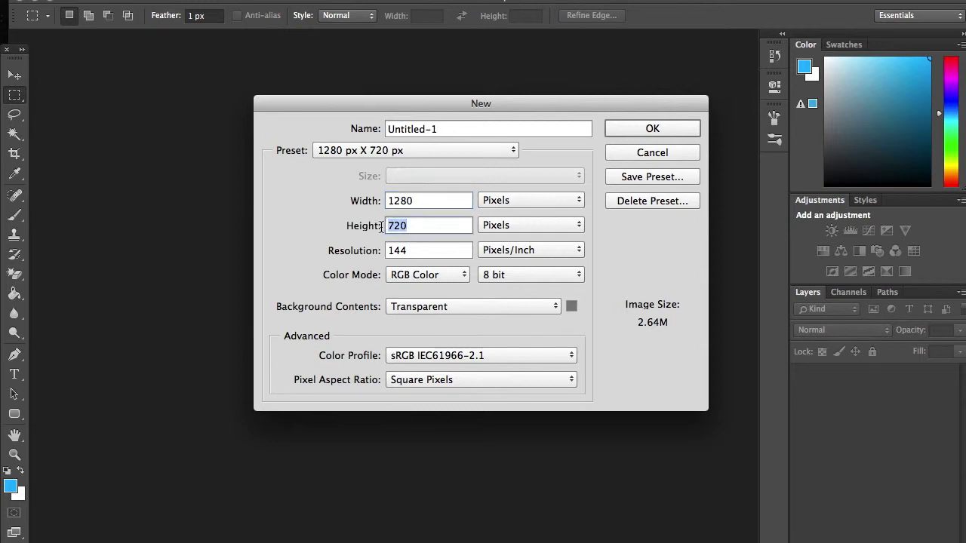
{"action": "left_click", "coordinate": [656, 127]}
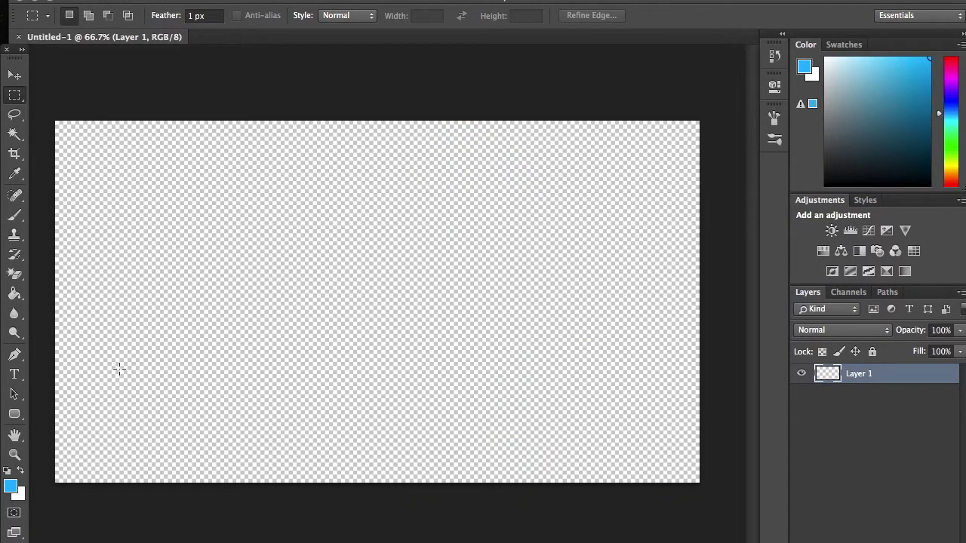
- Set the foreground color to cyan 00d8ff and fill the empty layer with it using the Paint Bucket
{"action": "key", "text": "b"}
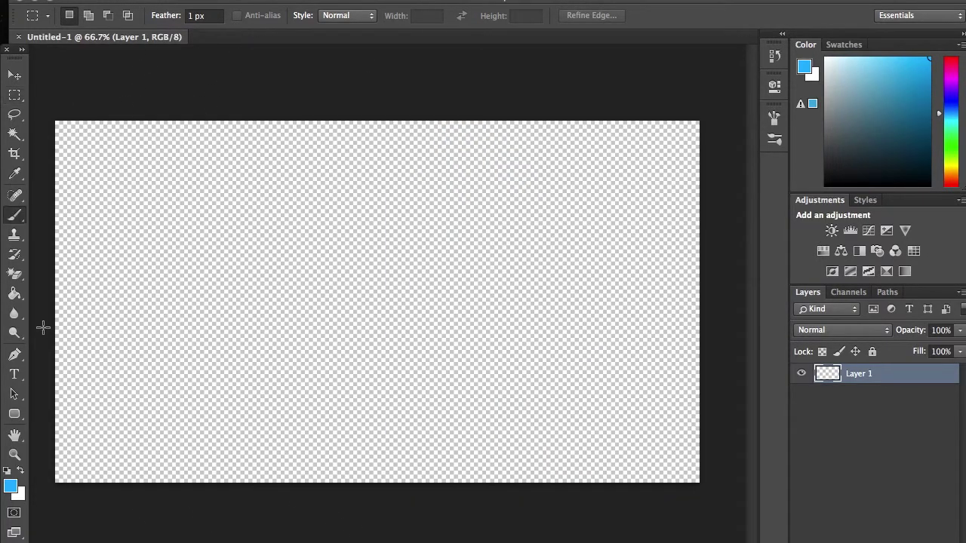
{"action": "left_click", "coordinate": [9, 295]}
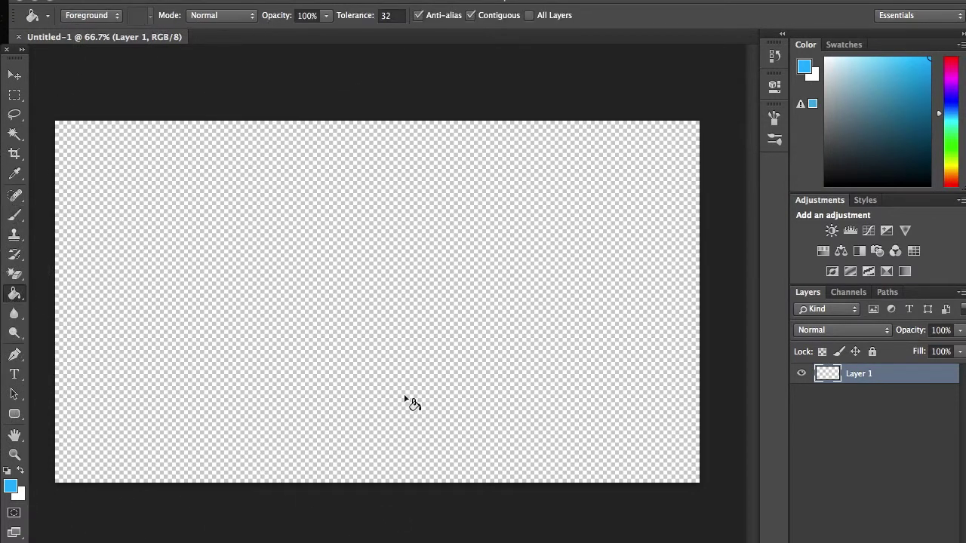
{"action": "left_click", "coordinate": [10, 487]}
{"action": "left_click", "coordinate": [801, 369]}
{"action": "double_click", "coordinate": [796, 373]}
{"action": "left_click", "coordinate": [793, 373]}
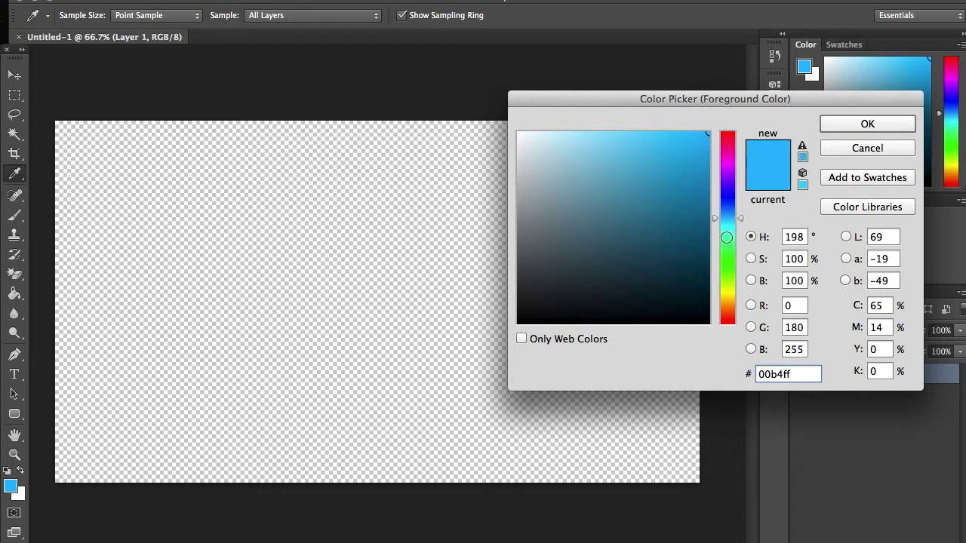
{"action": "left_click", "coordinate": [728, 224]}
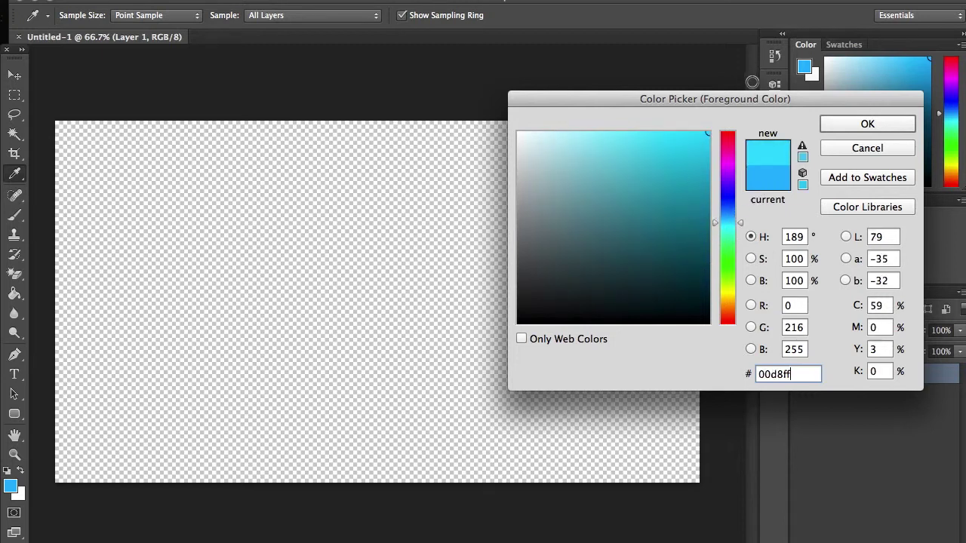
{"action": "left_click_drag", "start_coordinate": [795, 377], "coordinate": [773, 374]}
{"action": "key", "text": "super+a"}
{"action": "left_click", "coordinate": [843, 123]}
{"action": "key", "text": "g"}
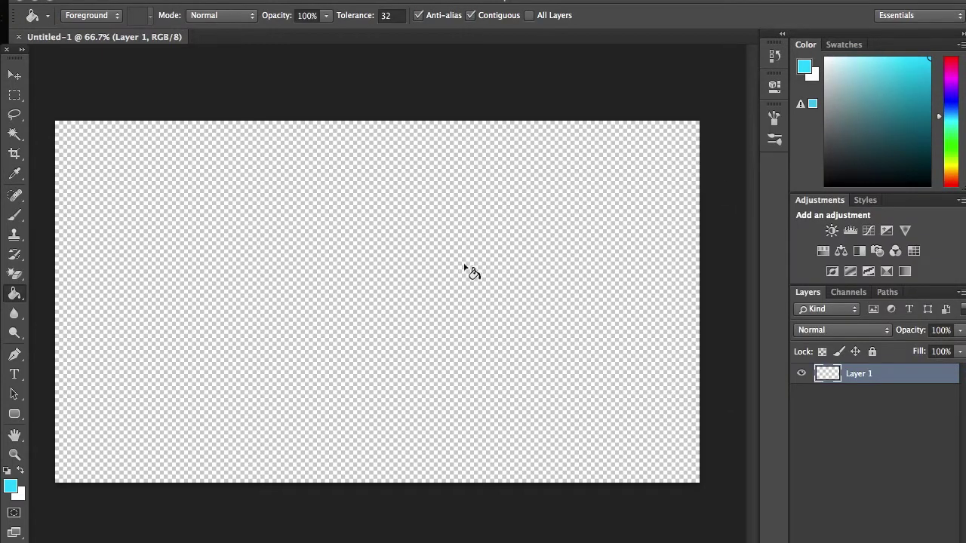
{"action": "left_click", "coordinate": [385, 394]}
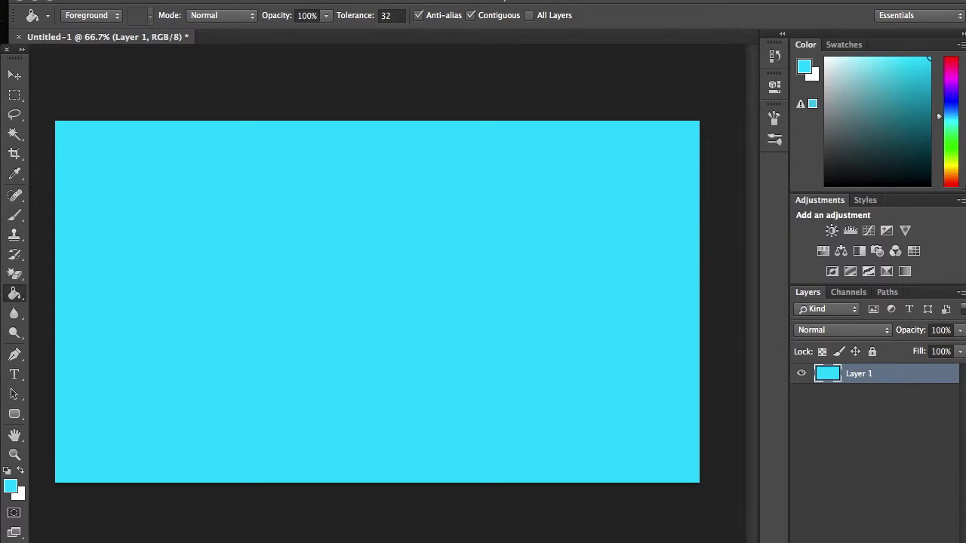
- Apply the Lighting Effects filter with a spot light to the cyan layer so its corners darken
{"action": "left_click", "coordinate": [355, 0]}
{"action": "mouse_move", "coordinate": [413, 236]}
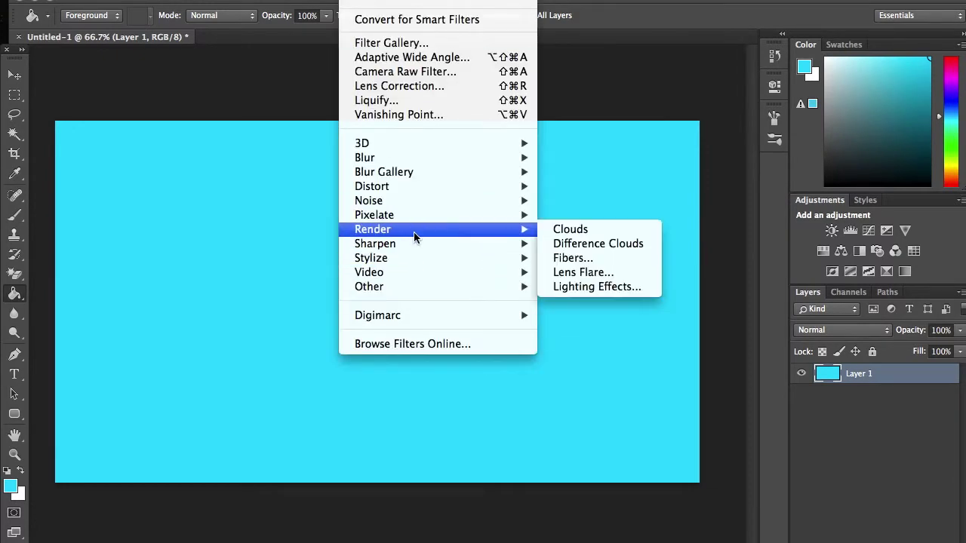
{"action": "left_click", "coordinate": [636, 287]}
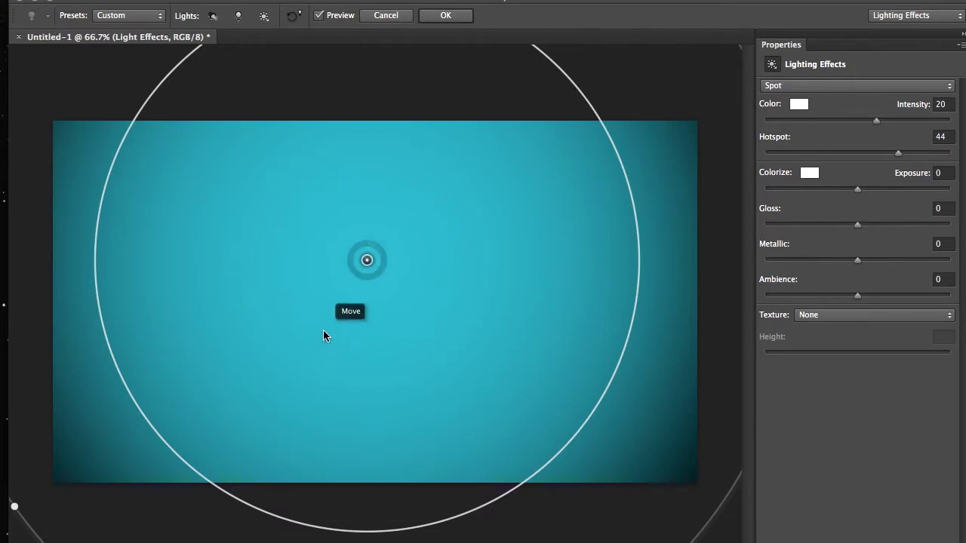
{"action": "left_click", "coordinate": [446, 15]}
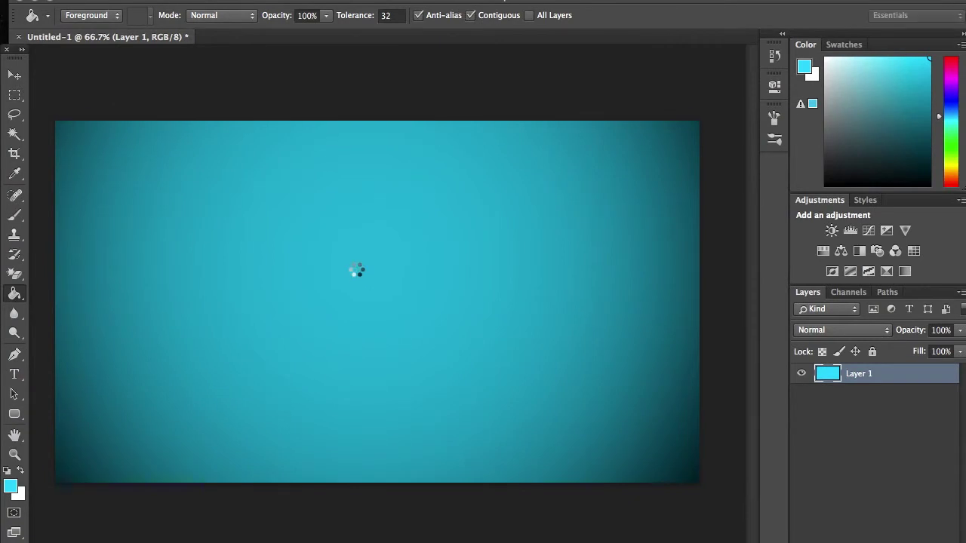
- Stamp a white 1800 px sunburst with the Brush tool near the center of the cyan layer
{"action": "key", "text": "b"}
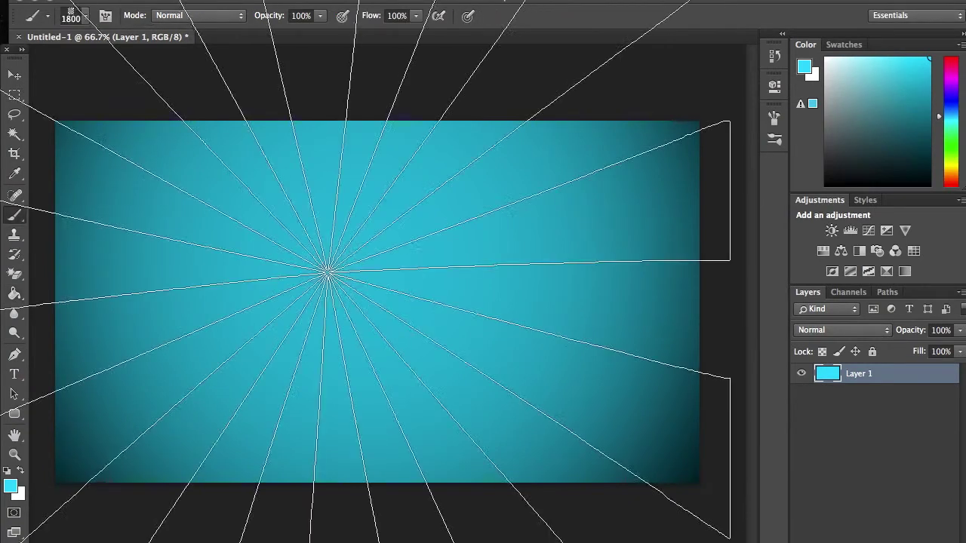
{"action": "left_click", "coordinate": [20, 471]}
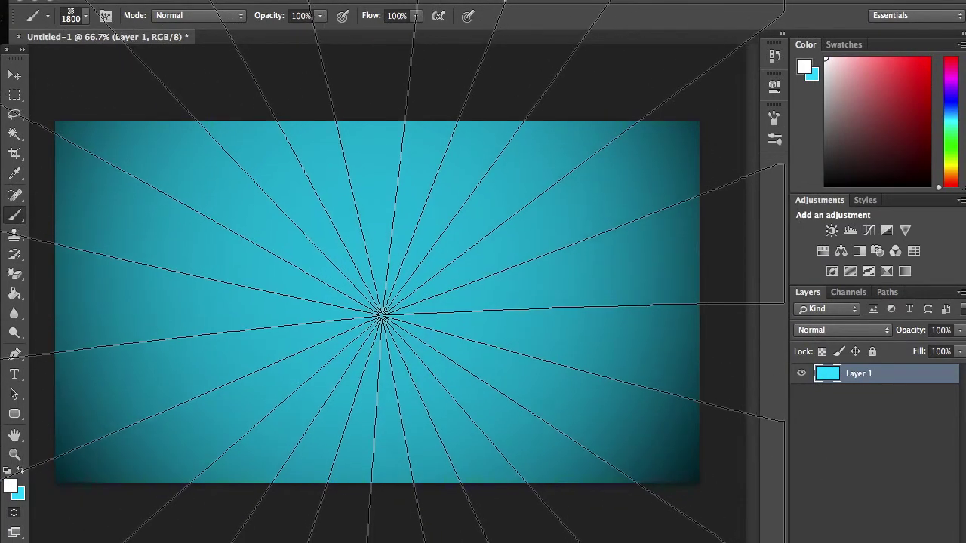
{"action": "left_click", "coordinate": [375, 309]}
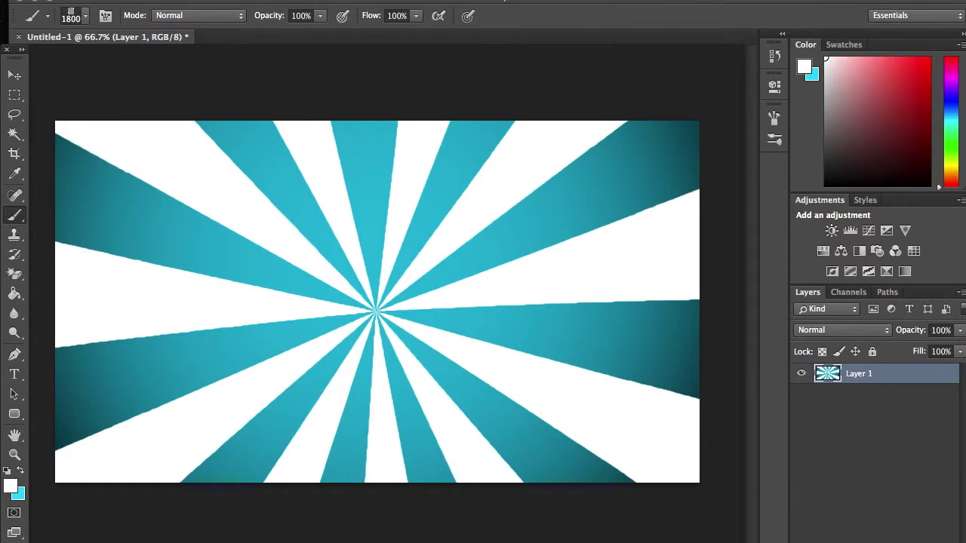
- Add a new layer and place the rock texture DSCF0109.JPG from the desktop into the document
{"action": "key", "text": "ctrl+shift+alt+n"}
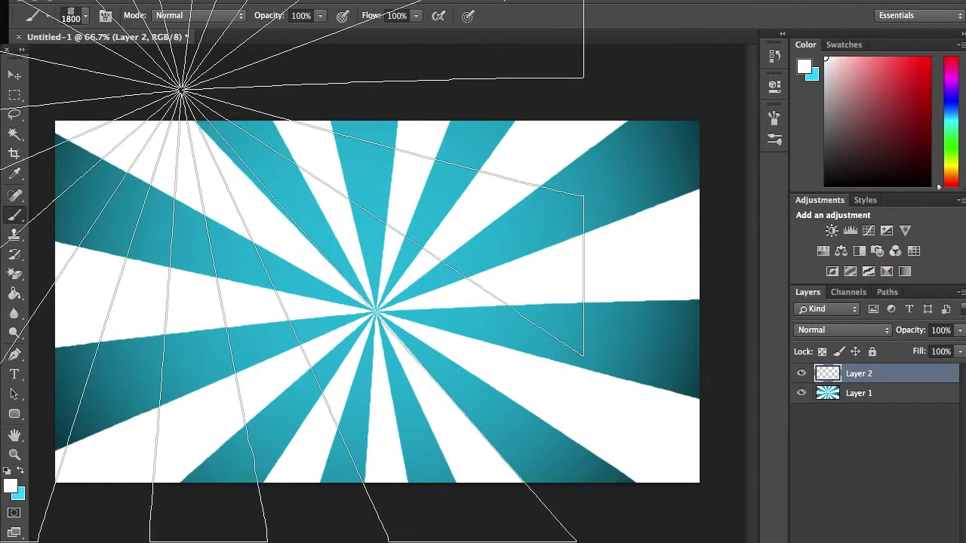
{"action": "double_click", "coordinate": [415, 3]}
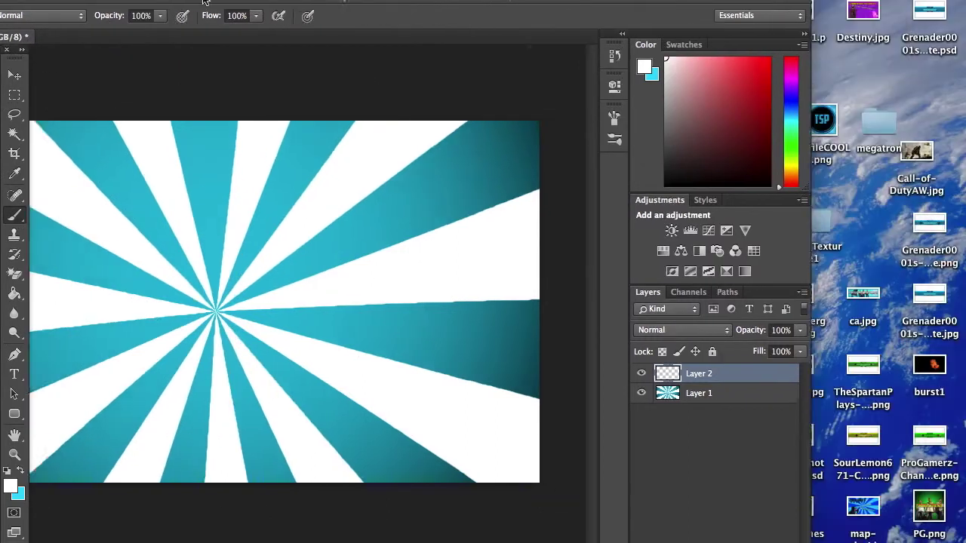
{"action": "left_click_drag", "start_coordinate": [239, 94], "coordinate": [466, 84]}
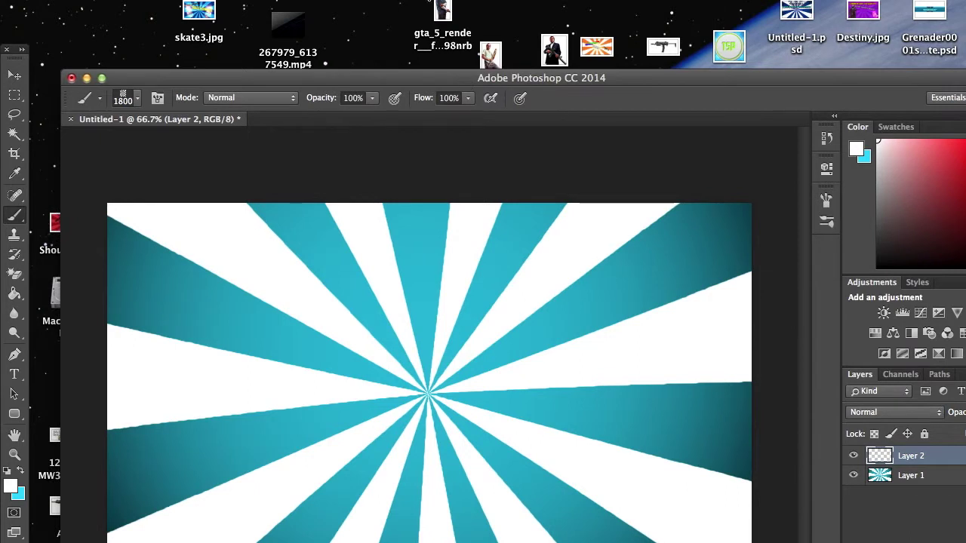
{"action": "left_click_drag", "start_coordinate": [459, 78], "coordinate": [245, 4]}
{"action": "left_click_drag", "start_coordinate": [340, 8], "coordinate": [163, 29]}
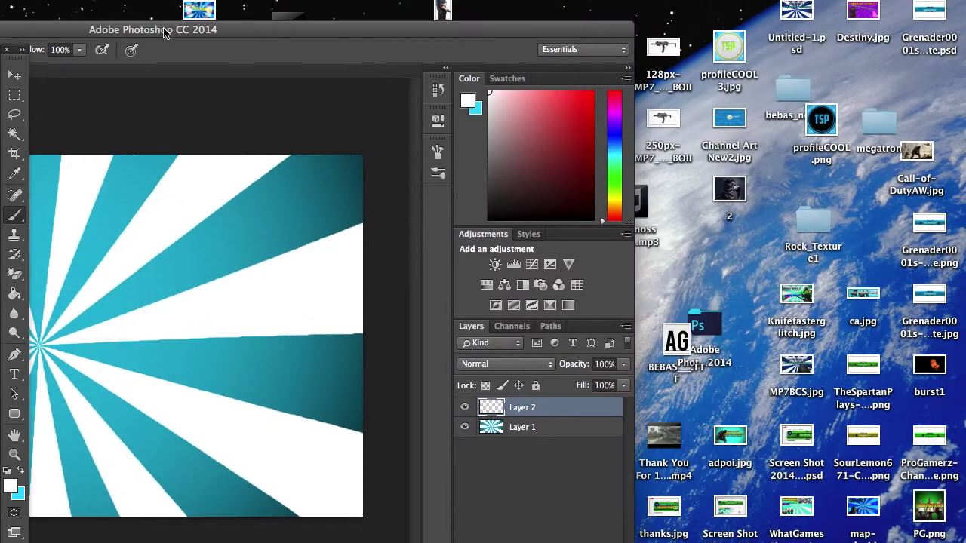
{"action": "left_click_drag", "start_coordinate": [260, 31], "coordinate": [151, 0]}
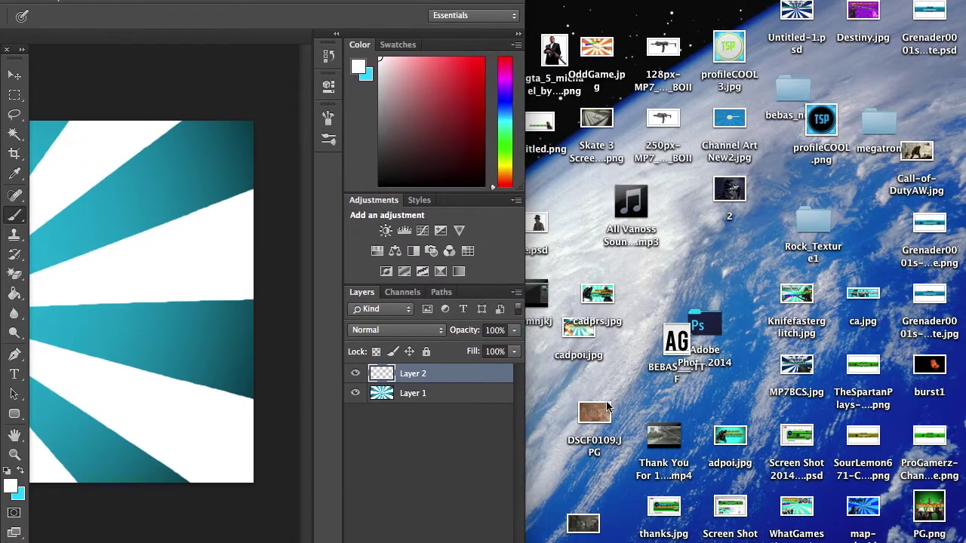
{"action": "left_click_drag", "start_coordinate": [591, 416], "coordinate": [79, 387]}
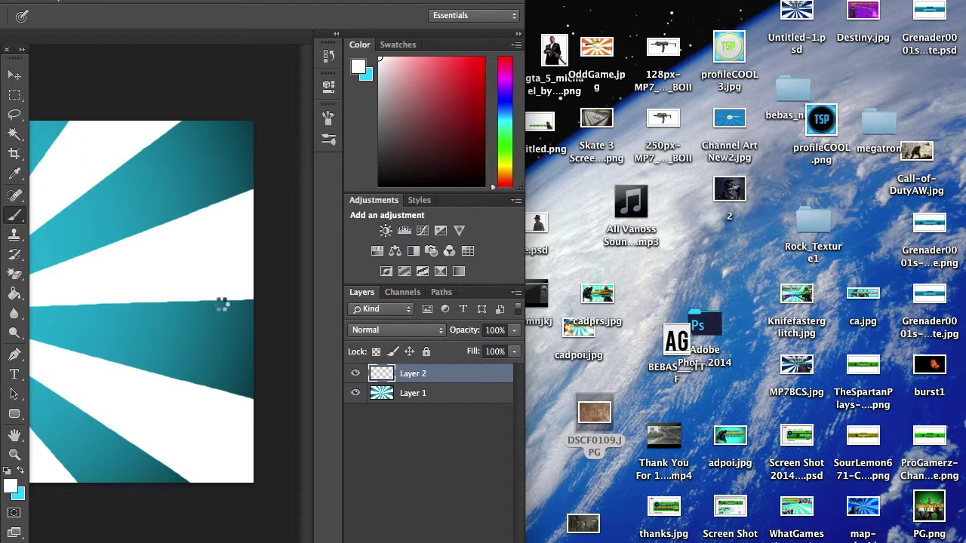
{"action": "double_click", "coordinate": [313, 3]}
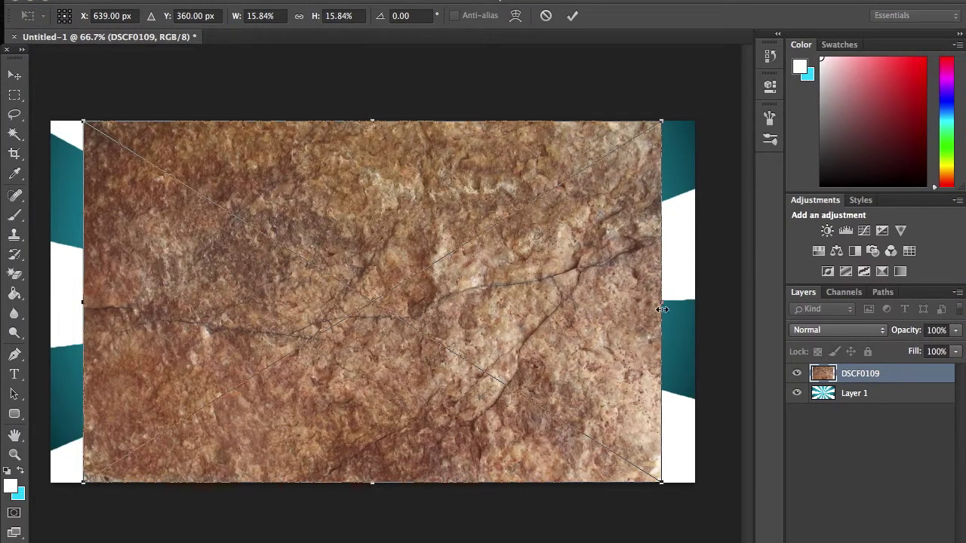
- Stretch the placed rock texture to 19.10% width so it covers the canvas, and commit it at 14% opacity
{"action": "left_click_drag", "start_coordinate": [661, 303], "coordinate": [738, 302]}
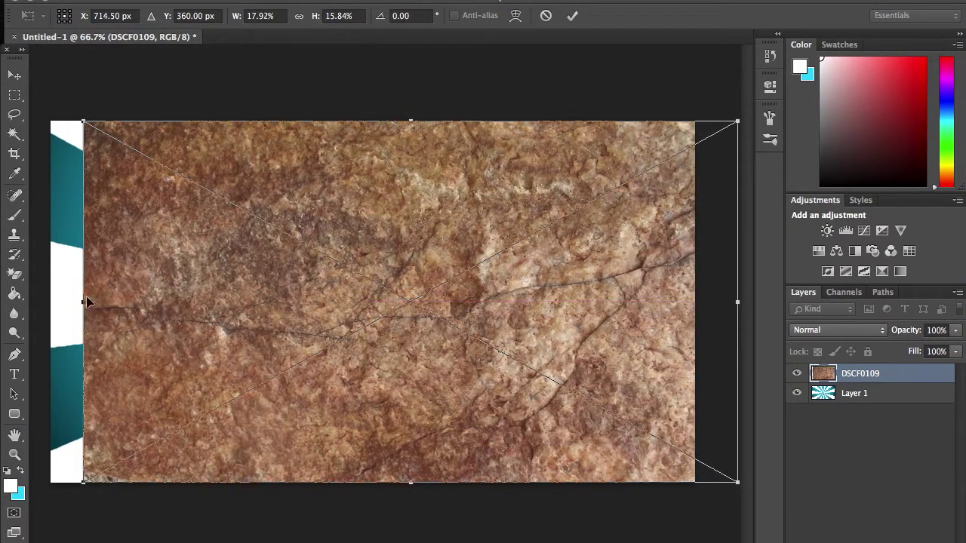
{"action": "left_click_drag", "start_coordinate": [83, 300], "coordinate": [39, 300]}
{"action": "left_click", "coordinate": [955, 332]}
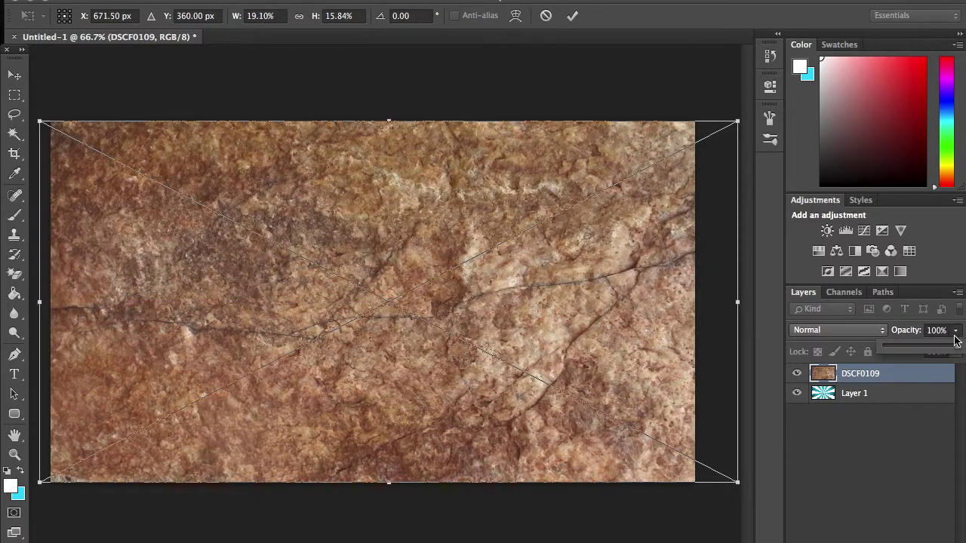
{"action": "left_click", "coordinate": [907, 347]}
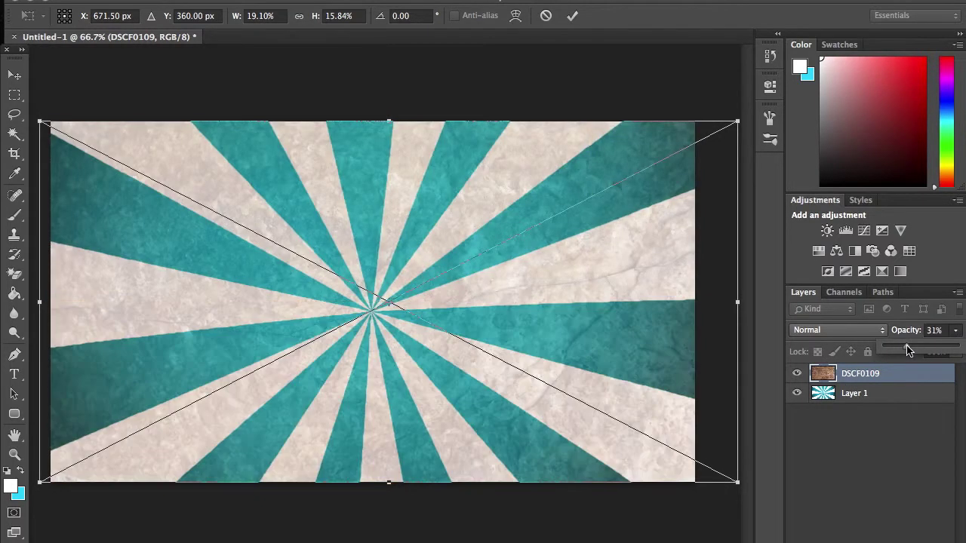
{"action": "left_click_drag", "start_coordinate": [901, 346], "coordinate": [899, 344]}
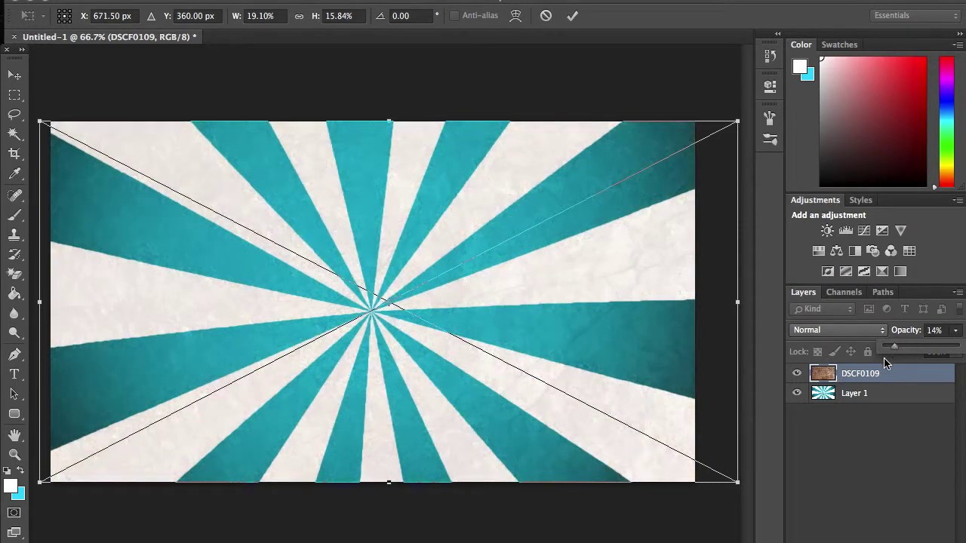
{"action": "left_click", "coordinate": [930, 460]}
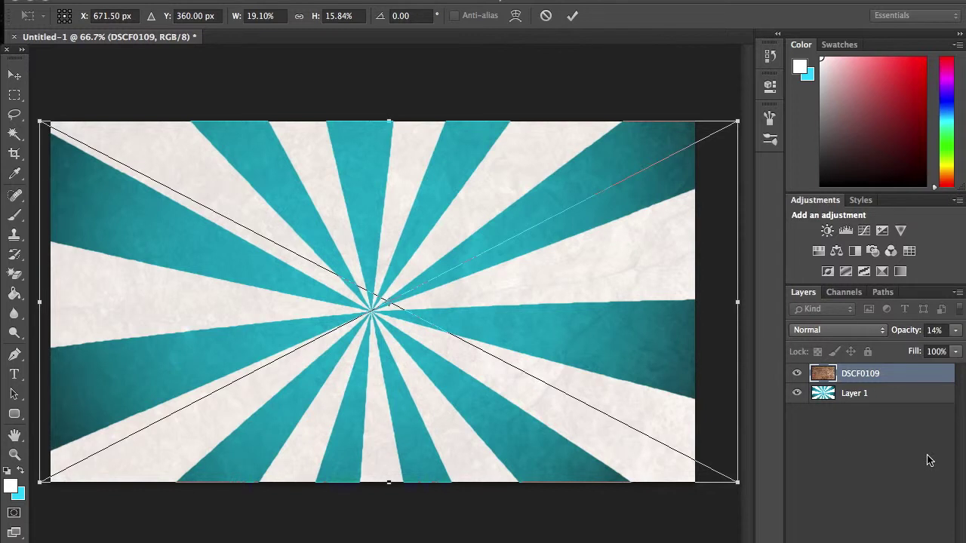
{"action": "key", "text": "b"}
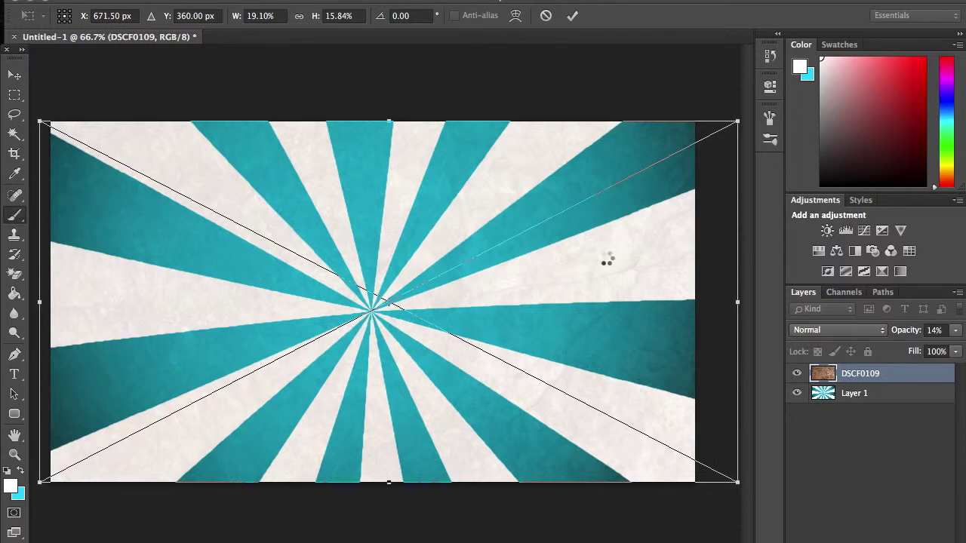
{"action": "key", "text": "Return"}
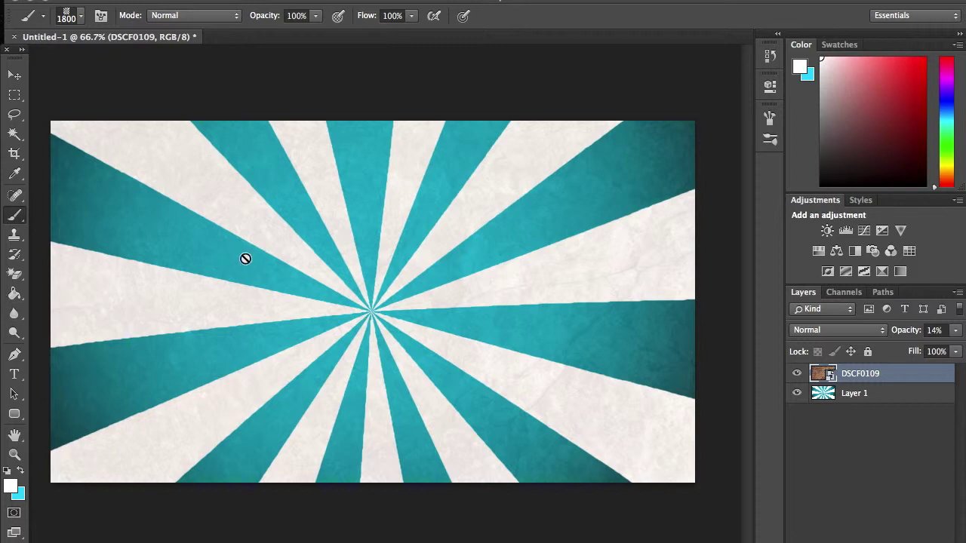
- Choose American Captain Regular as the font for the Type tool
{"action": "key", "text": "t"}
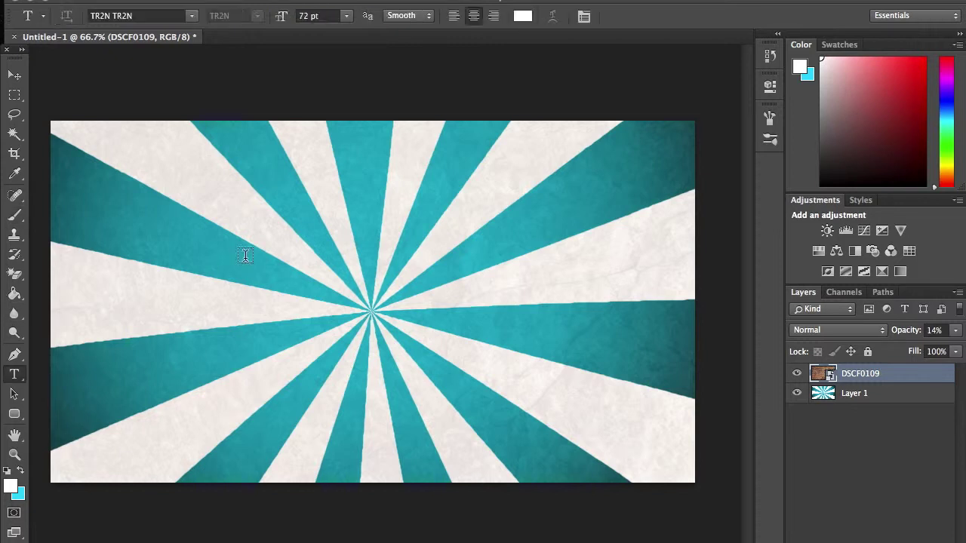
{"action": "left_click", "coordinate": [141, 15]}
{"action": "key", "text": "BackSpace"}
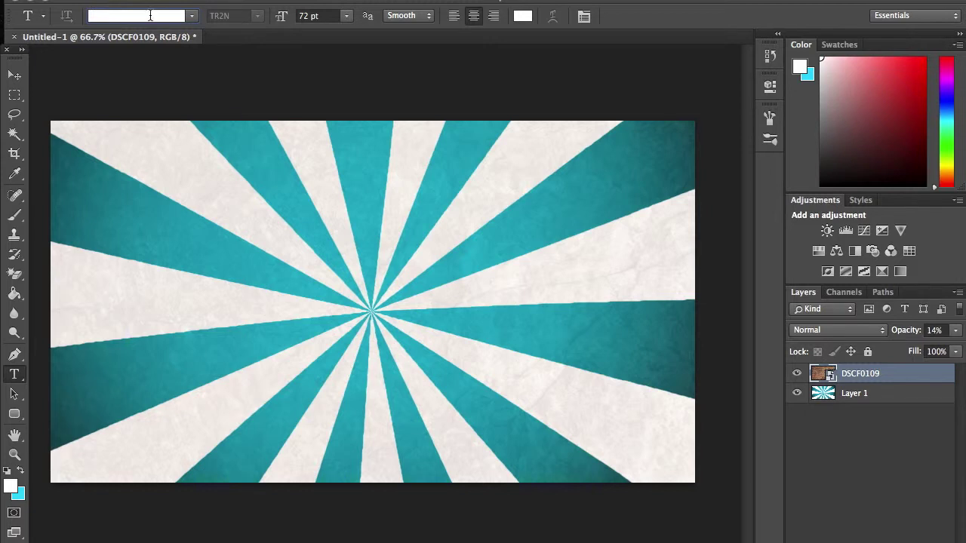
{"action": "type", "text": "amer"}
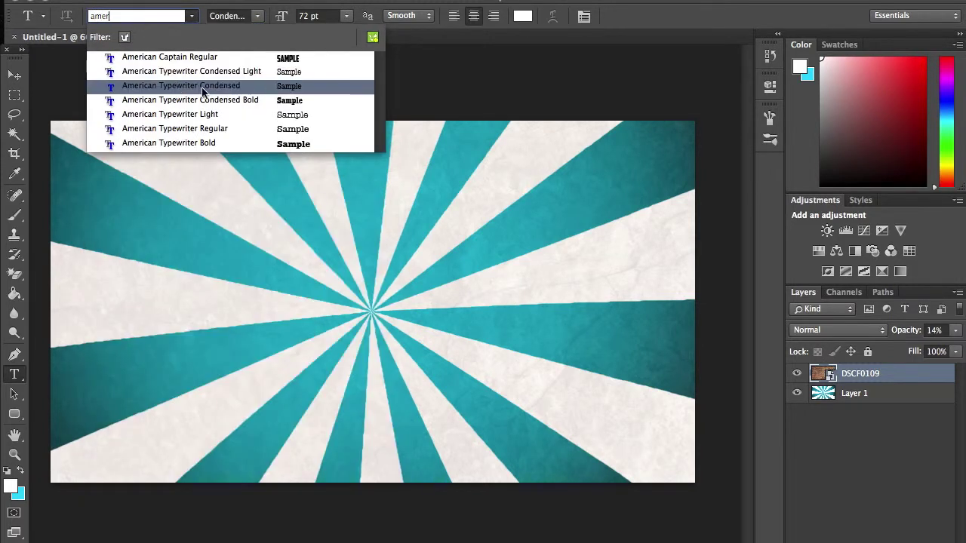
{"action": "left_click", "coordinate": [193, 57]}
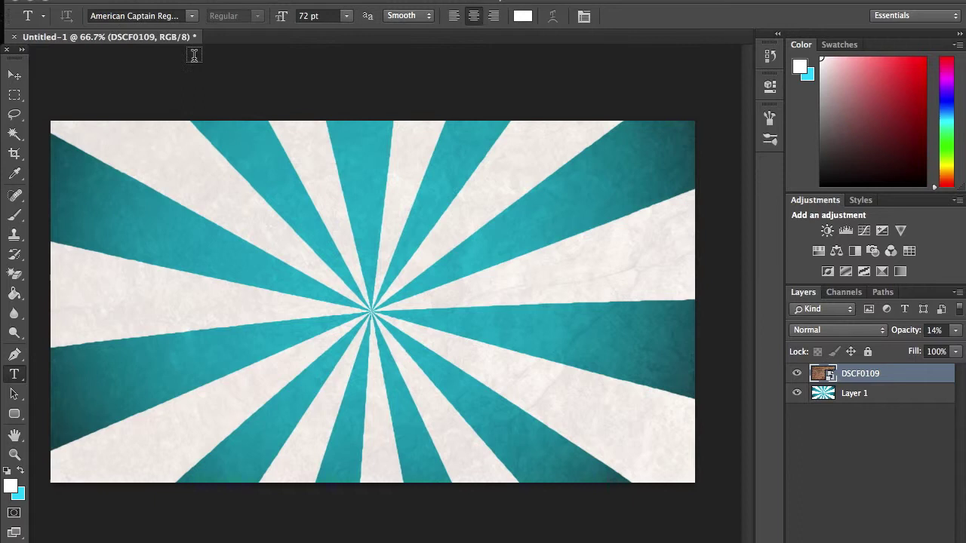
- Start a text line in the upper middle of the canvas and try a 222 pt font size with the letter H
{"action": "left_click", "coordinate": [359, 220]}
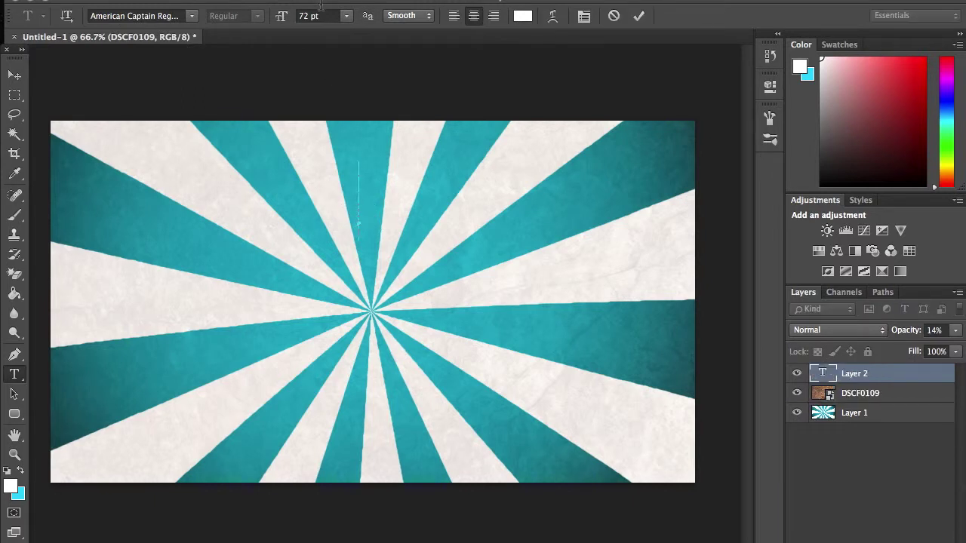
{"action": "left_click", "coordinate": [345, 16]}
{"action": "left_click", "coordinate": [307, 16]}
{"action": "left_click", "coordinate": [307, 17]}
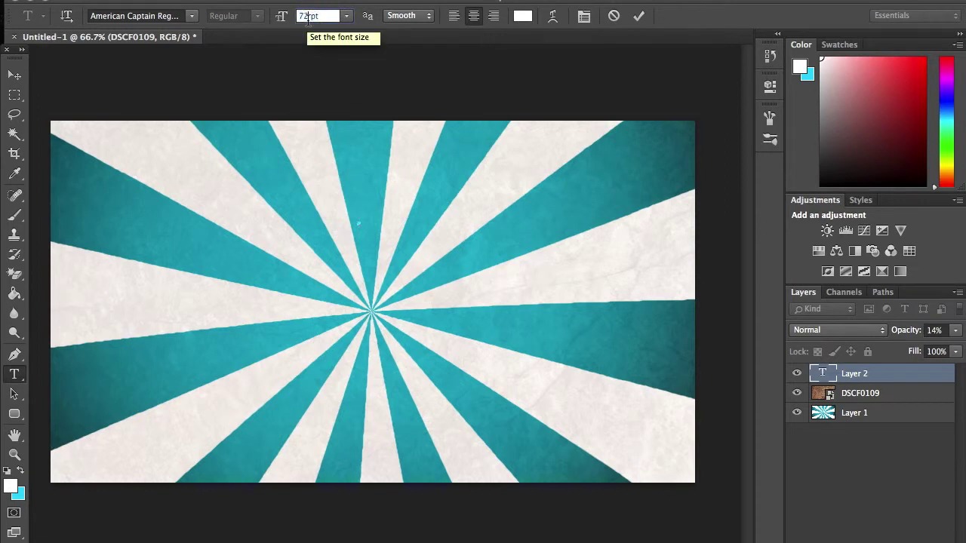
{"action": "type", "text": "222"}
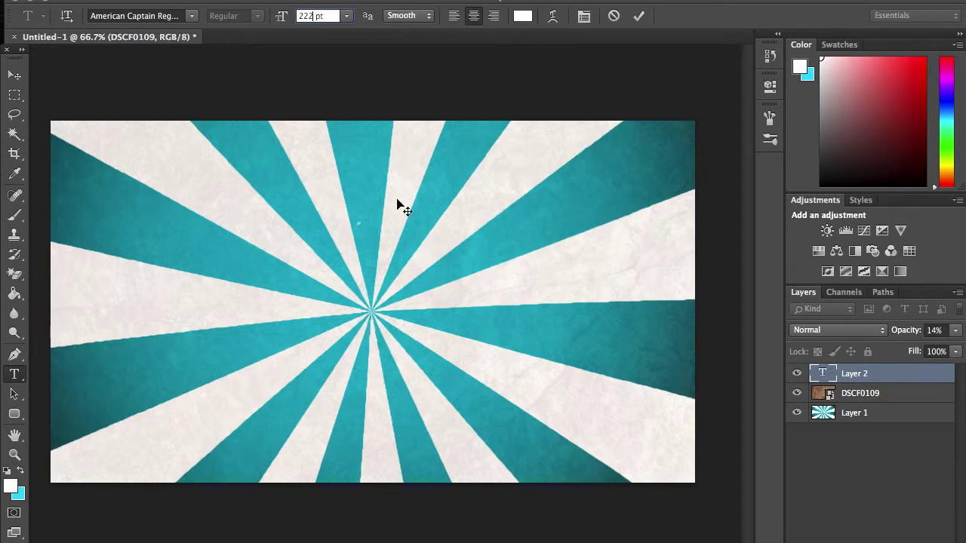
{"action": "key", "text": "Return"}
{"action": "type", "text": "H"}
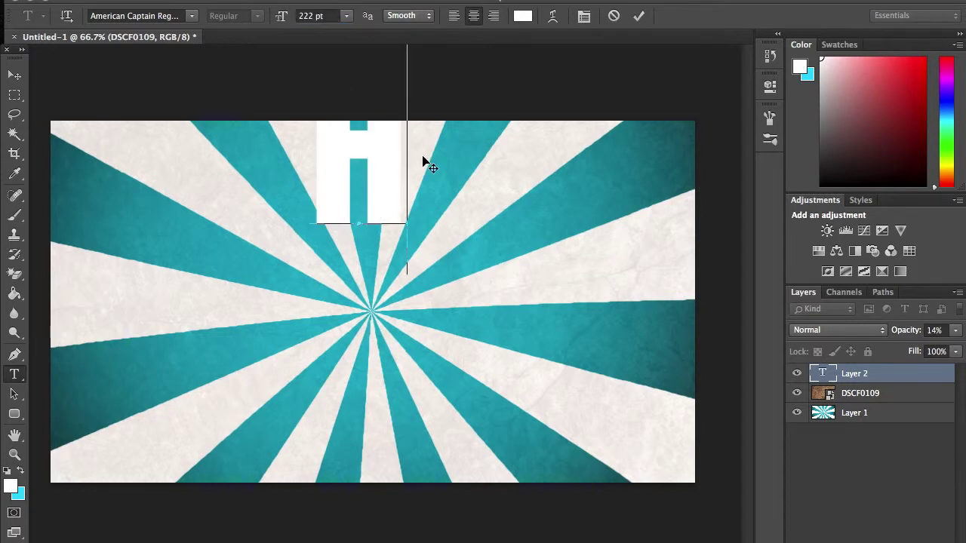
{"action": "key", "text": "BackSpace"}
- Set the font size to 120 pt, test it with the text "HI", and clear the test letters
{"action": "double_click", "coordinate": [312, 16]}
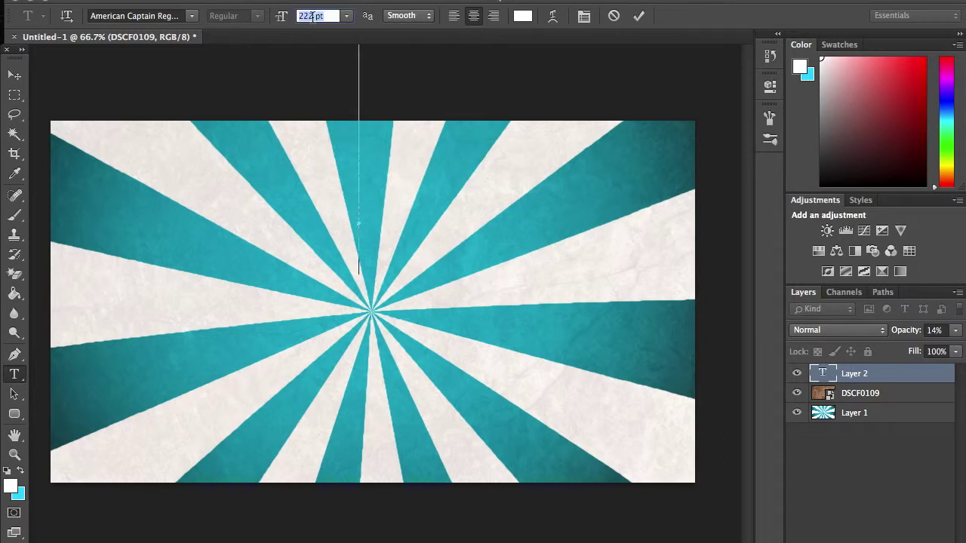
{"action": "key", "text": "XF86AudioRaiseVolume"}
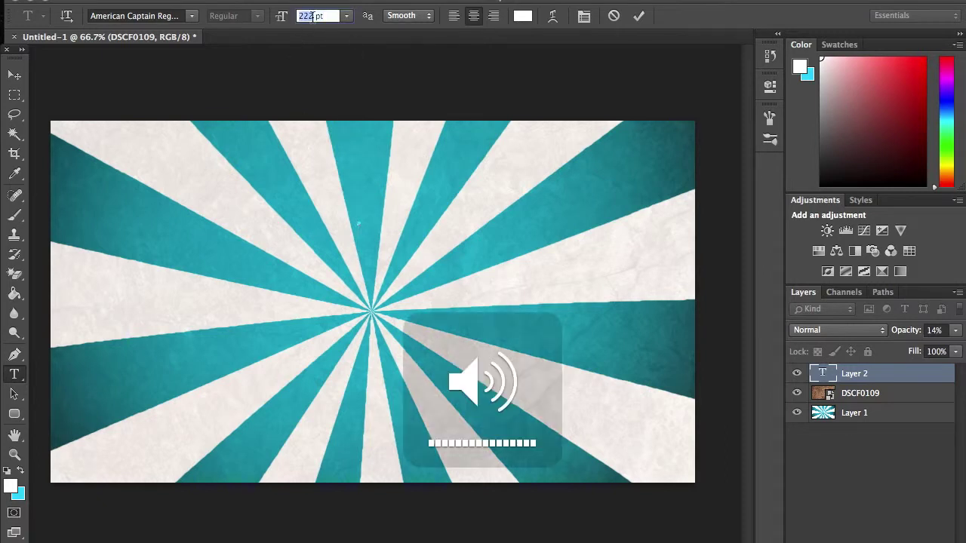
{"action": "key", "text": "BackSpace"}
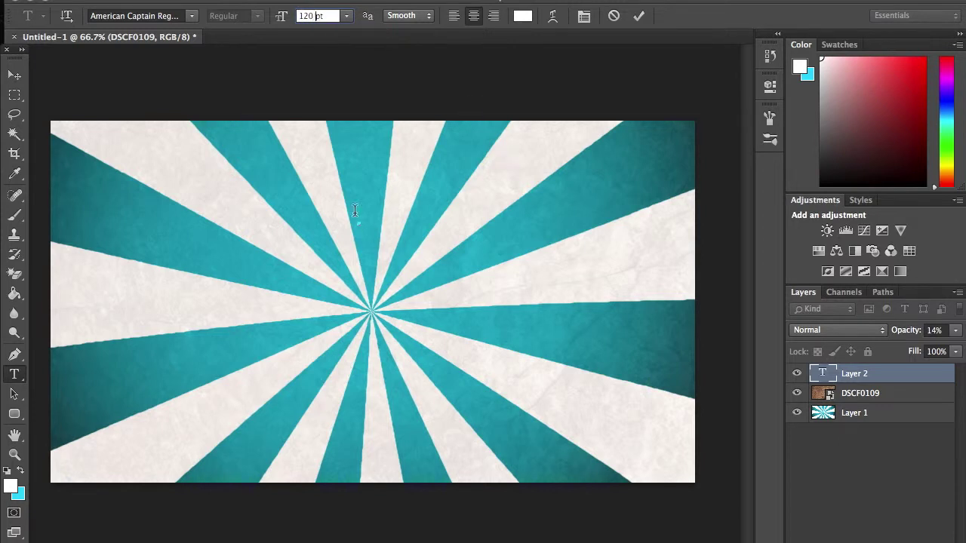
{"action": "key", "text": "Return"}
{"action": "type", "text": "HI"}
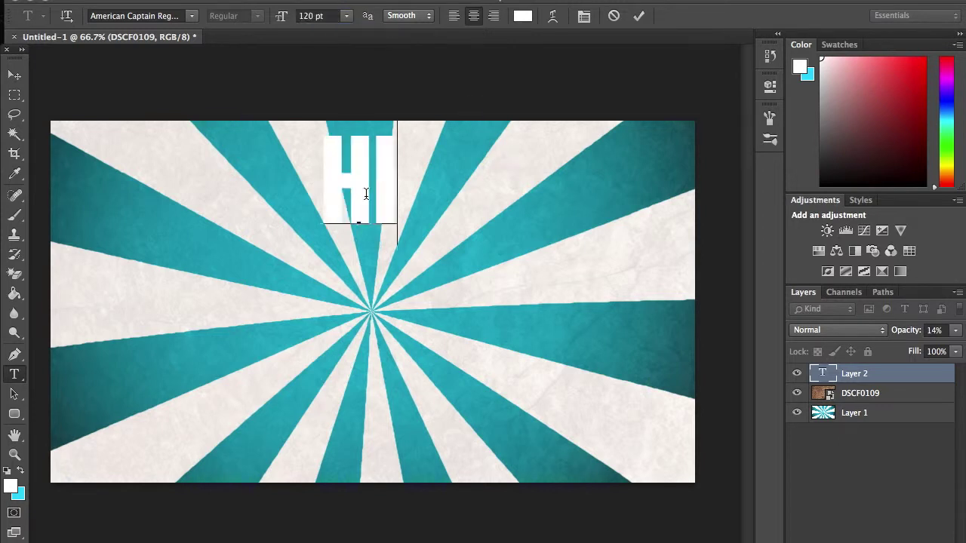
{"action": "key", "text": "BackSpace"}
{"action": "key", "text": "BackSpace"}
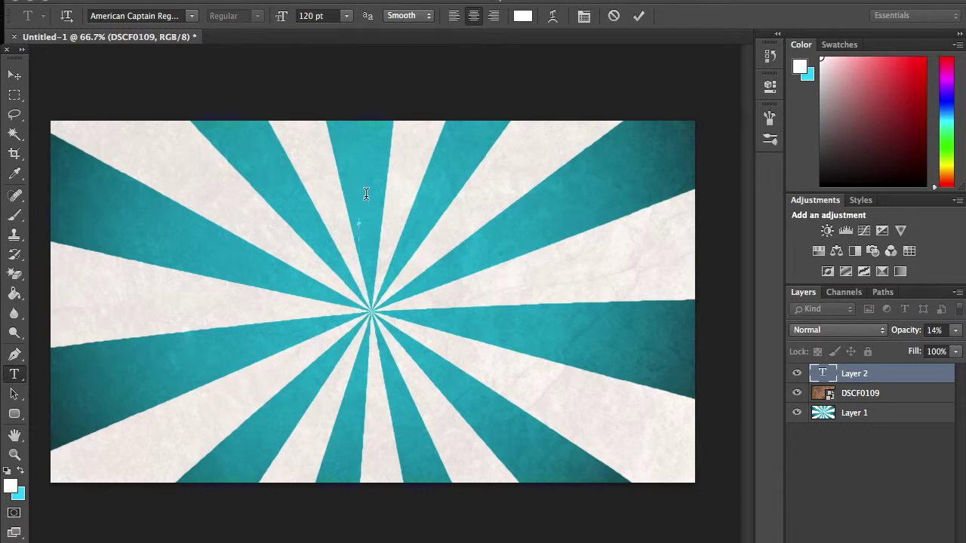
- Enter "How to Make" as the title text, shift it slightly toward the canvas's horizontal center, and commit it
{"action": "type", "text": "HOW"}
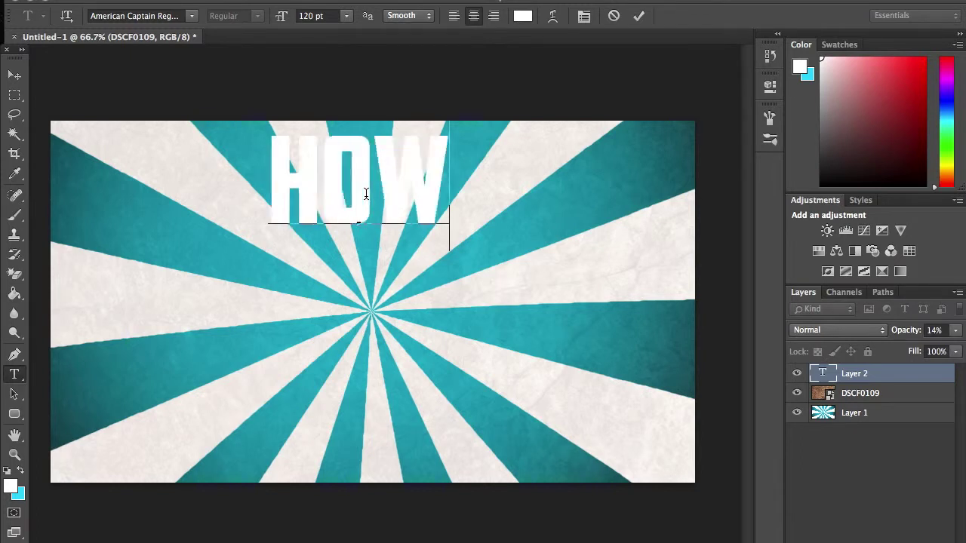
{"action": "type", "text": " TO MAKE"}
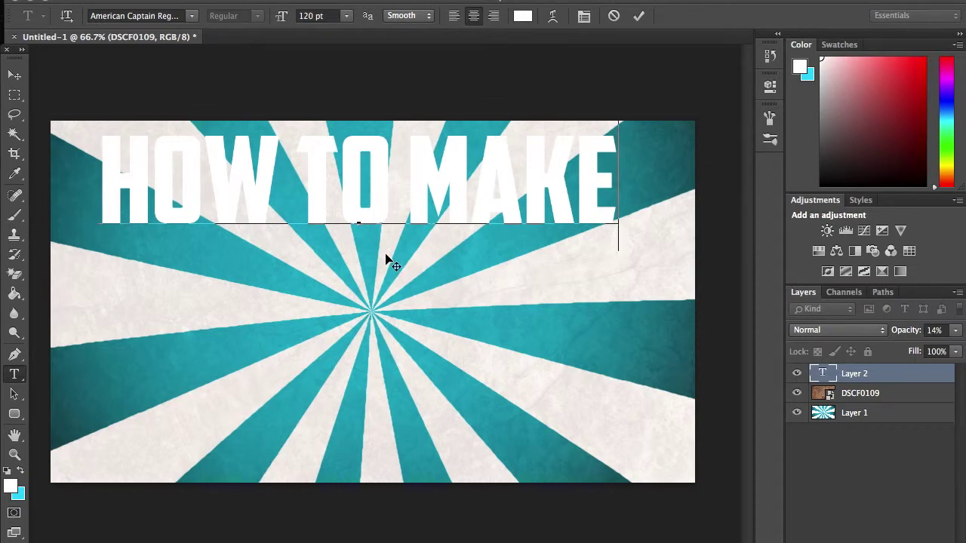
{"action": "left_click_drag", "start_coordinate": [386, 255], "coordinate": [387, 262]}
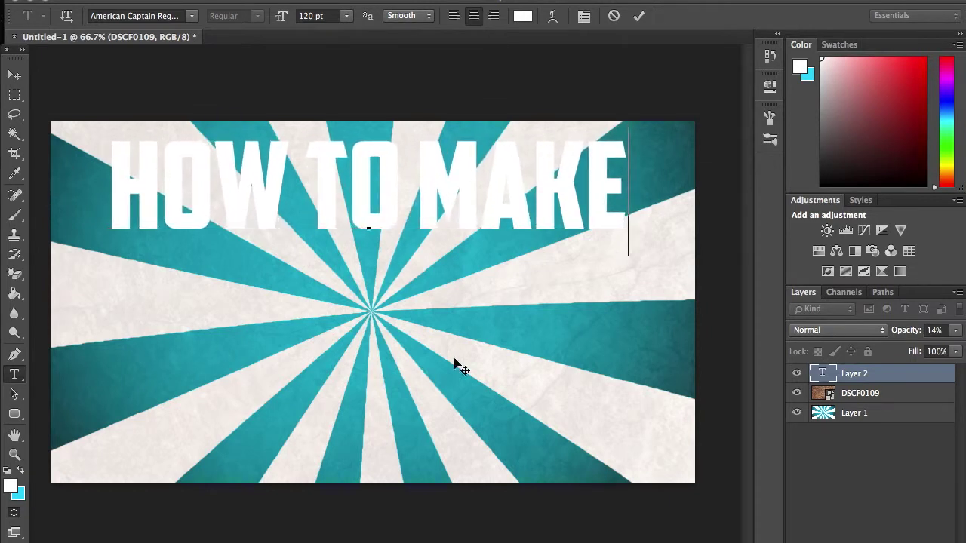
{"action": "left_click", "coordinate": [638, 15]}
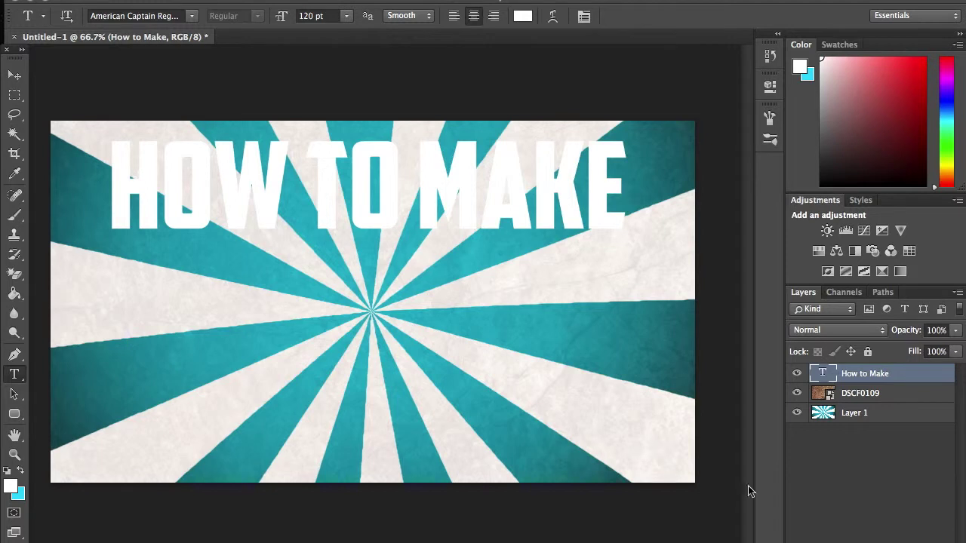
- Give the How to Make layer a drop shadow at 100% opacity and a 5 px black outside stroke
{"action": "left_click", "coordinate": [828, 541]}
{"action": "left_click", "coordinate": [876, 535]}
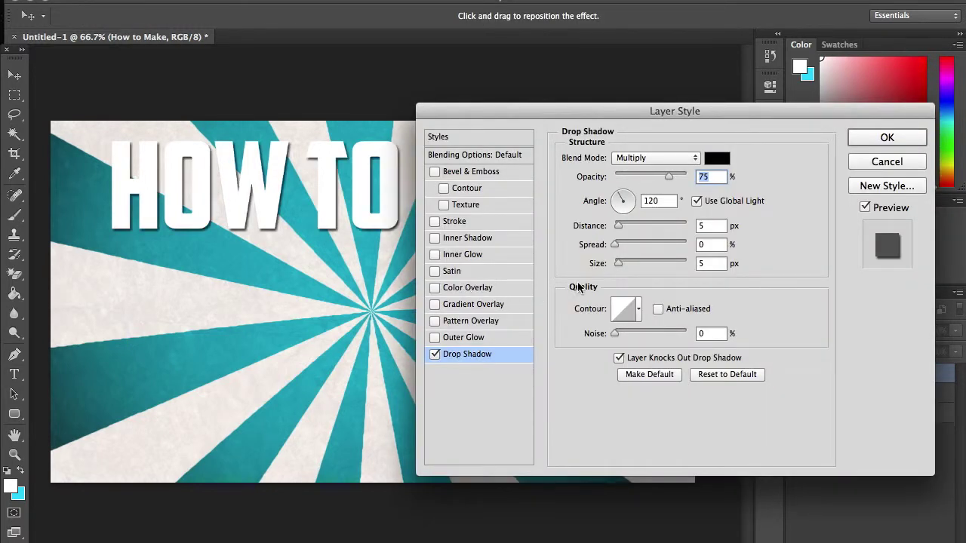
{"action": "type", "text": "100"}
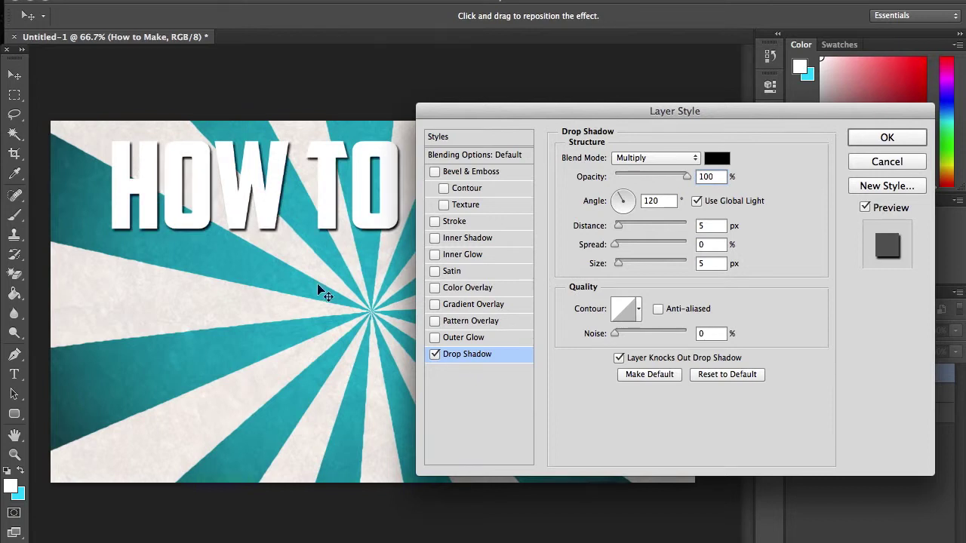
{"action": "left_click", "coordinate": [473, 222]}
{"action": "type", "text": "5"}
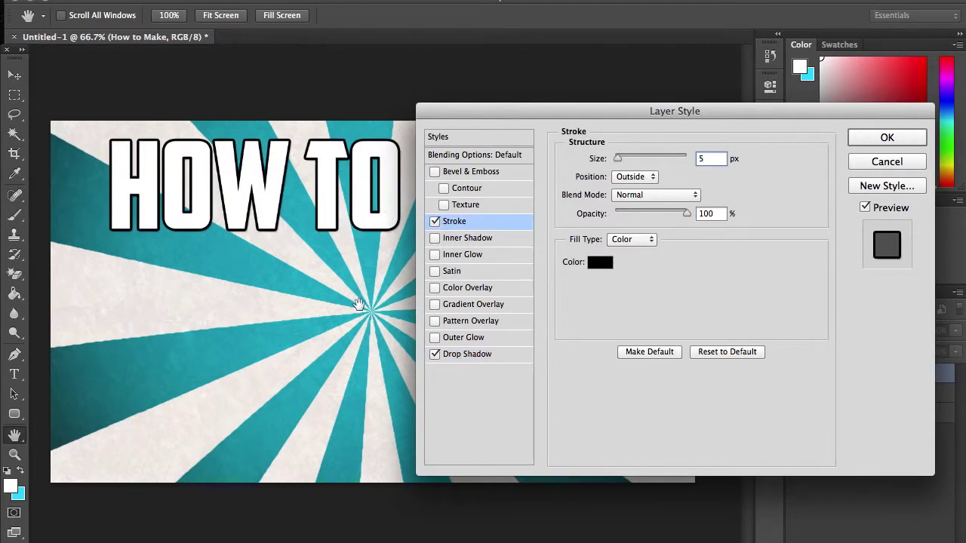
- Add Bevel & Emboss to the How to Make layer with angle 117°, altitude 42°, size 76 px and soften 8 px
{"action": "left_click", "coordinate": [450, 173]}
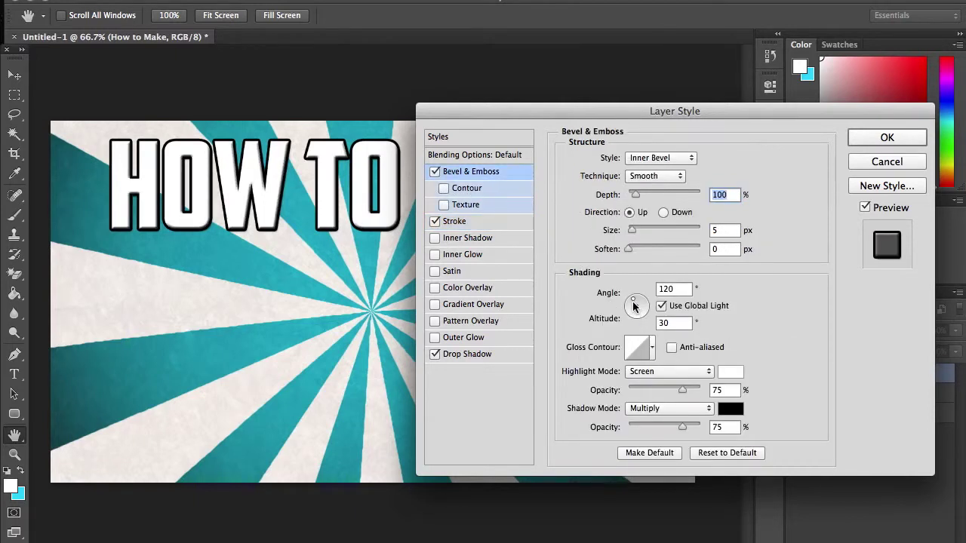
{"action": "left_click_drag", "start_coordinate": [634, 305], "coordinate": [635, 301]}
{"action": "left_click", "coordinate": [726, 233]}
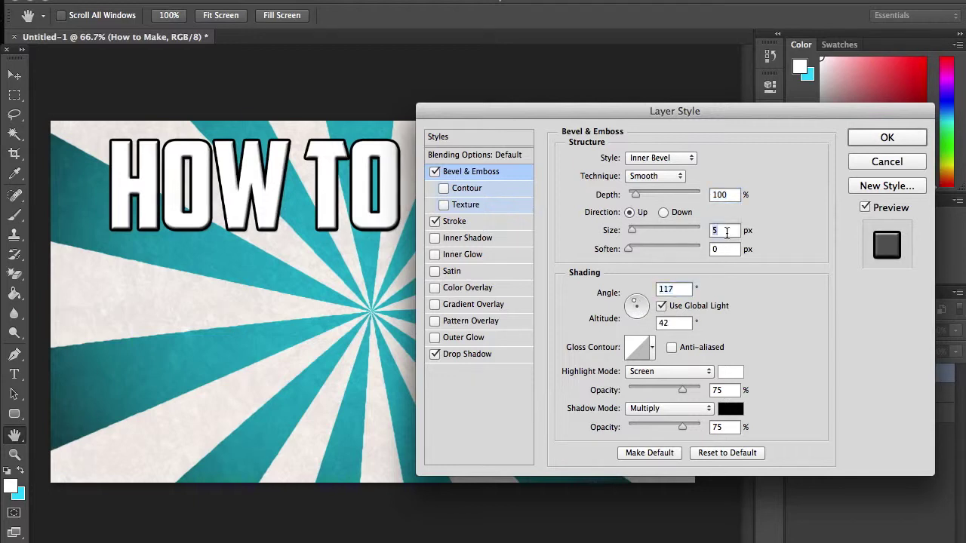
{"action": "type", "text": "76"}
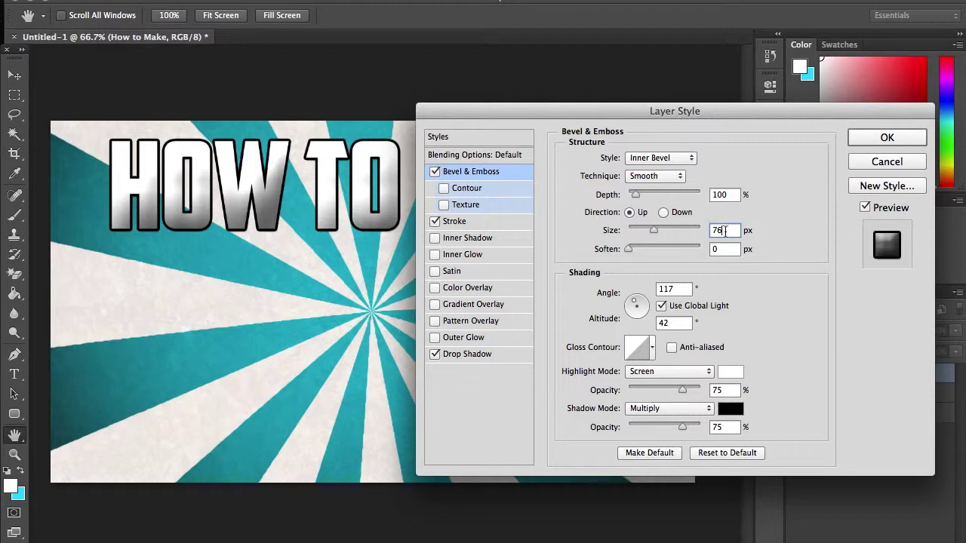
{"action": "left_click", "coordinate": [734, 230]}
{"action": "left_click", "coordinate": [727, 249]}
{"action": "type", "text": "8"}
{"action": "left_click", "coordinate": [885, 138]}
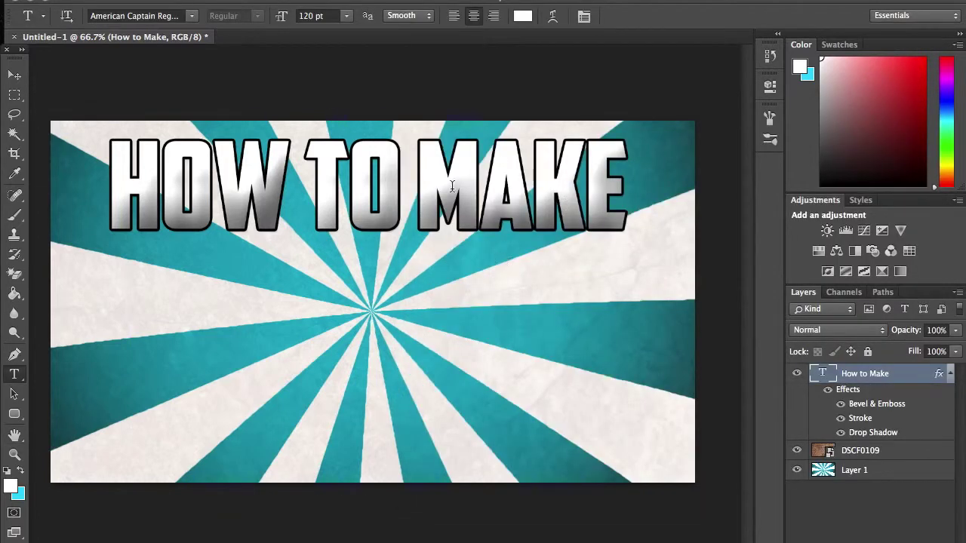
- Add a second text line reading "An Amazing", center it just below the How to Make line, and commit it
{"action": "left_click", "coordinate": [675, 224]}
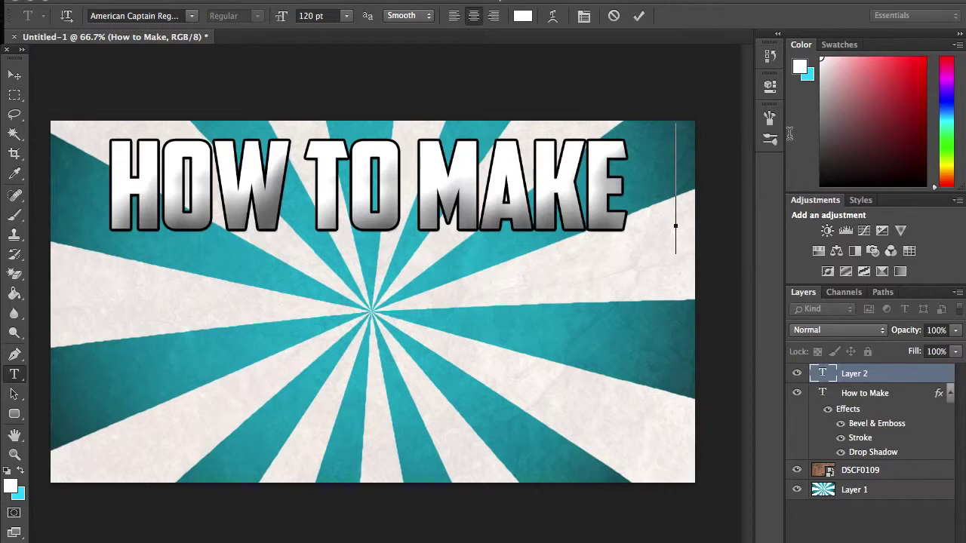
{"action": "left_click_drag", "start_coordinate": [662, 317], "coordinate": [358, 431]}
{"action": "type", "text": "A"}
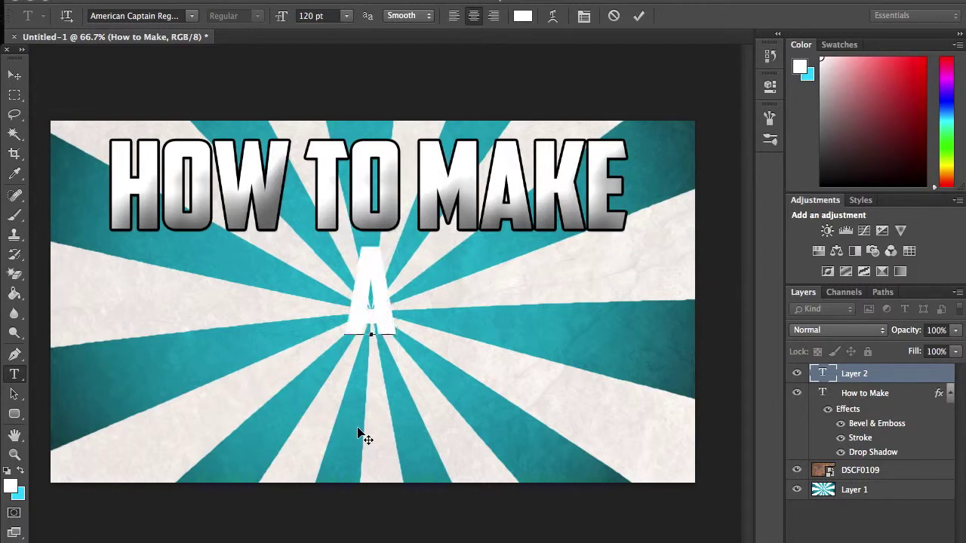
{"action": "type", "text": "N"}
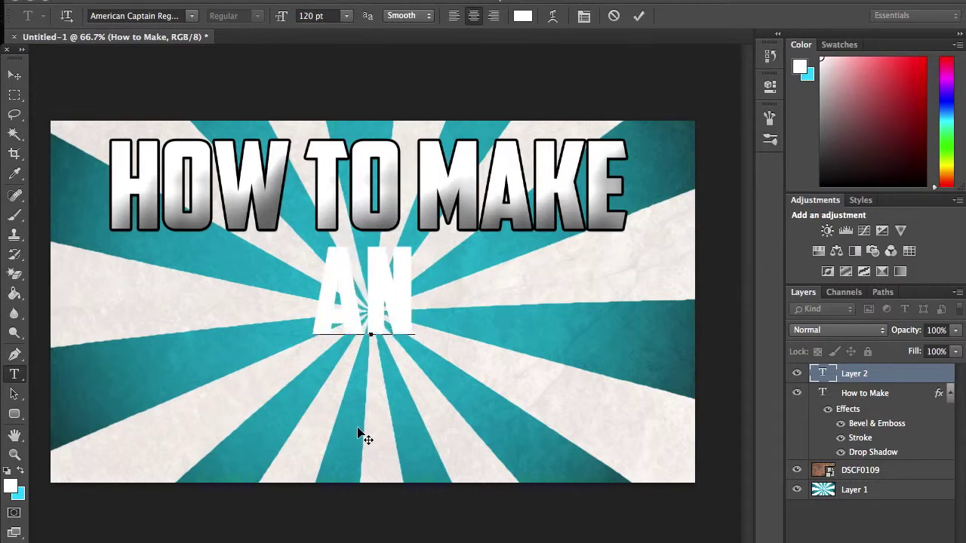
{"action": "type", "text": " AMAZING"}
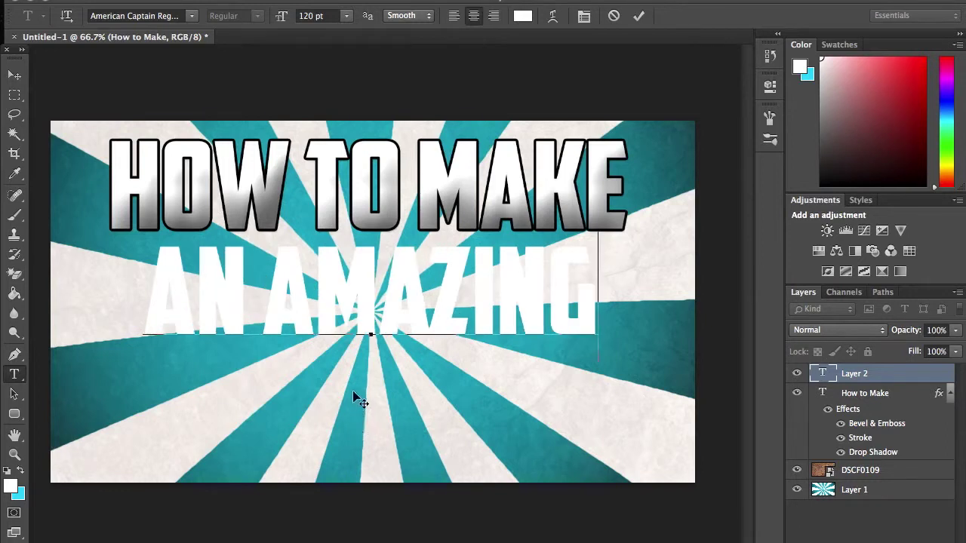
{"action": "left_click_drag", "start_coordinate": [352, 390], "coordinate": [352, 394]}
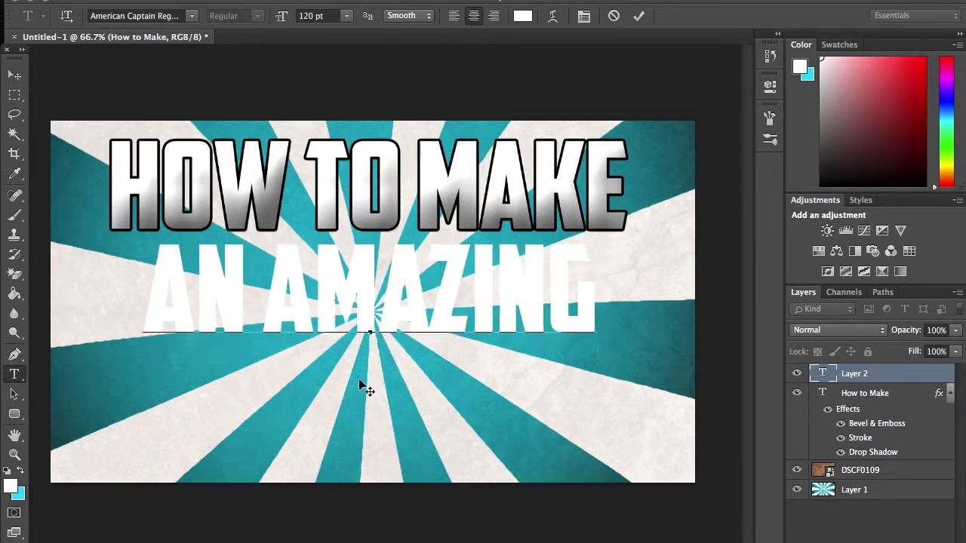
{"action": "left_click", "coordinate": [640, 16]}
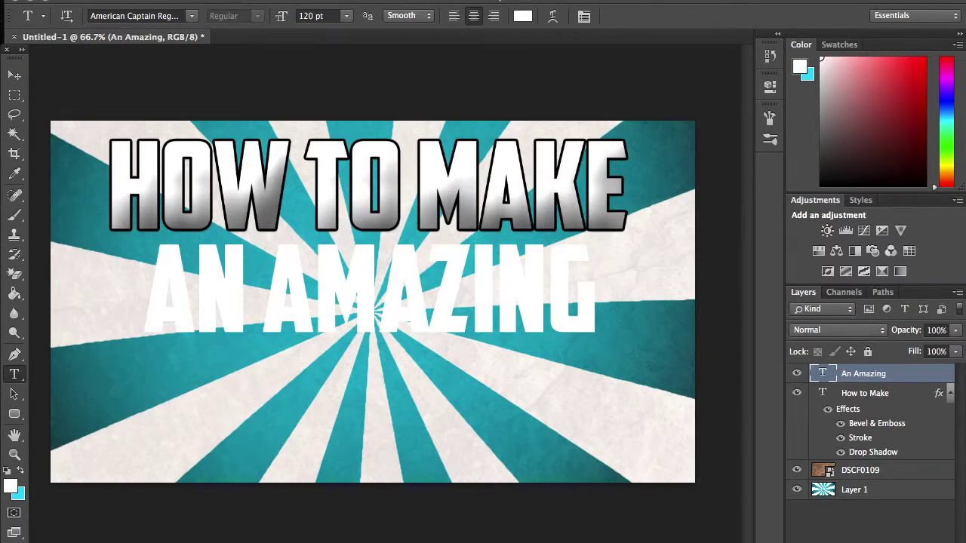
- Give the An Amazing layer a drop shadow at 100% opacity and a 5 px black outside stroke
{"action": "left_click", "coordinate": [837, 539]}
{"action": "left_click", "coordinate": [879, 528]}
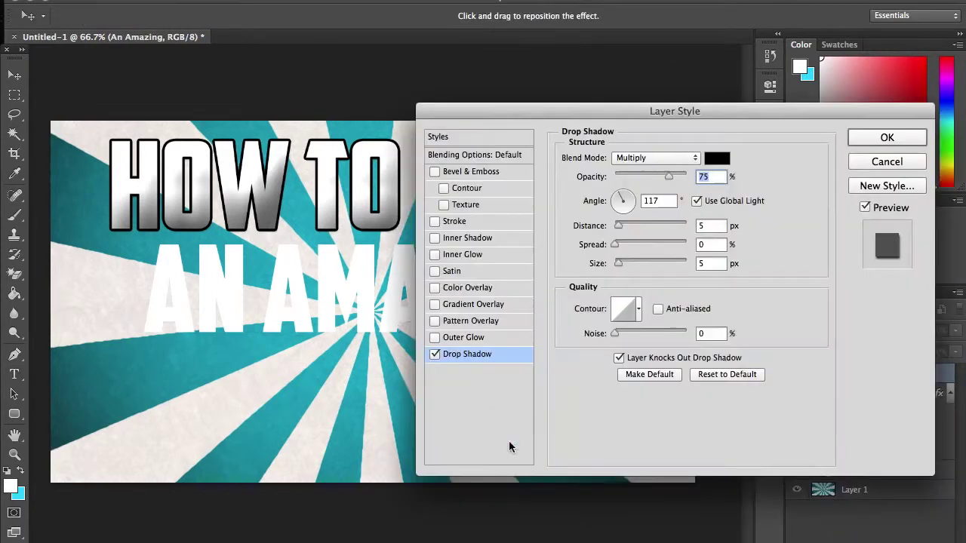
{"action": "type", "text": "100"}
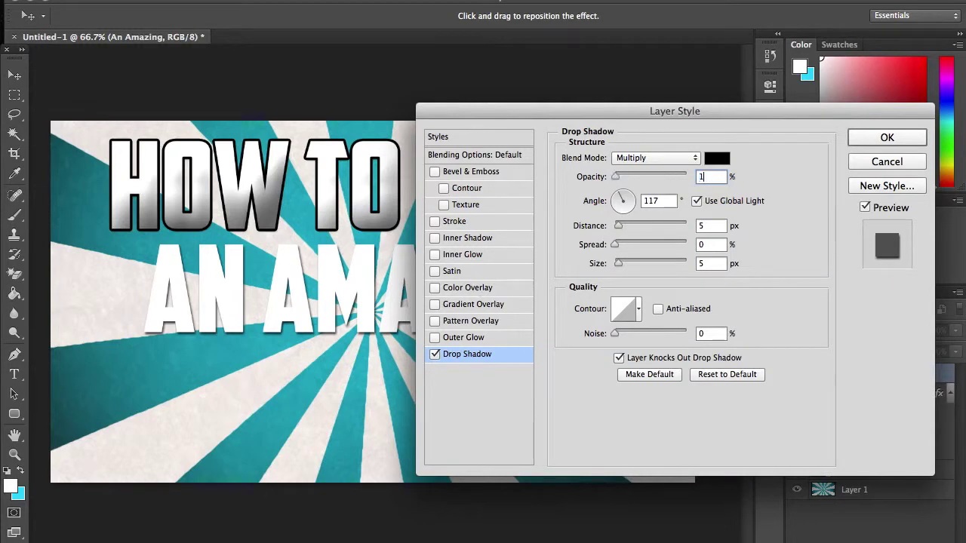
{"action": "left_click", "coordinate": [454, 221]}
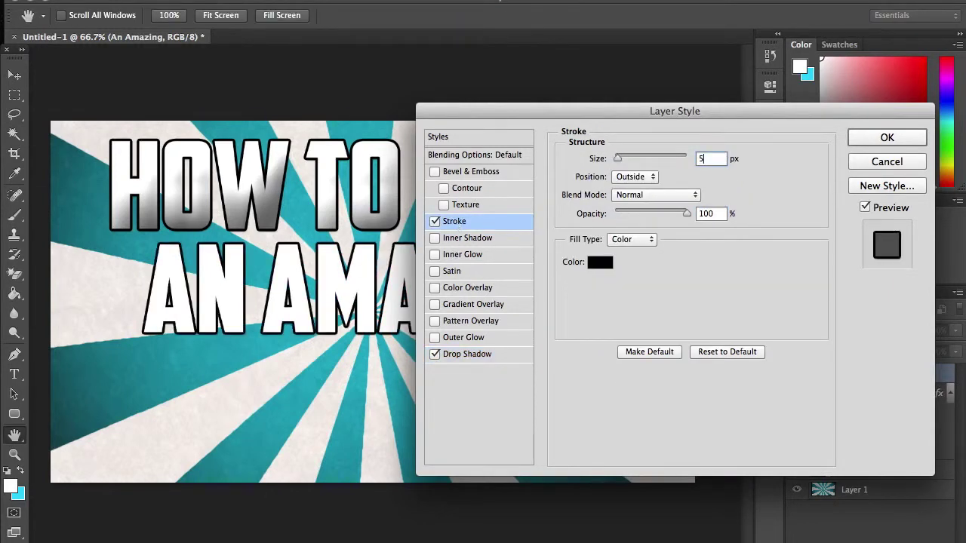
- Add a linear Gradient Overlay with the full-spectrum rainbow preset to the An Amazing layer and apply the layer styles
{"action": "left_click", "coordinate": [495, 308]}
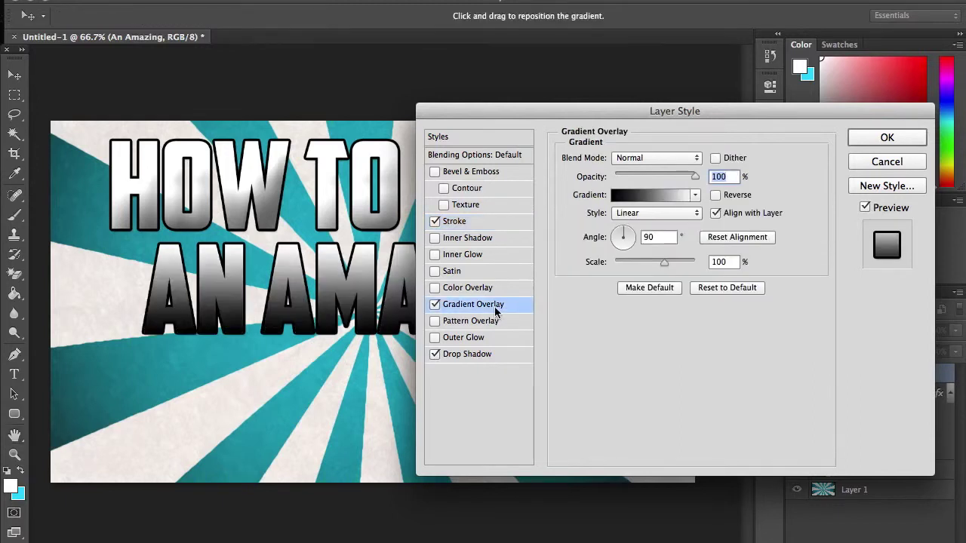
{"action": "left_click", "coordinate": [695, 194]}
{"action": "left_click", "coordinate": [577, 273]}
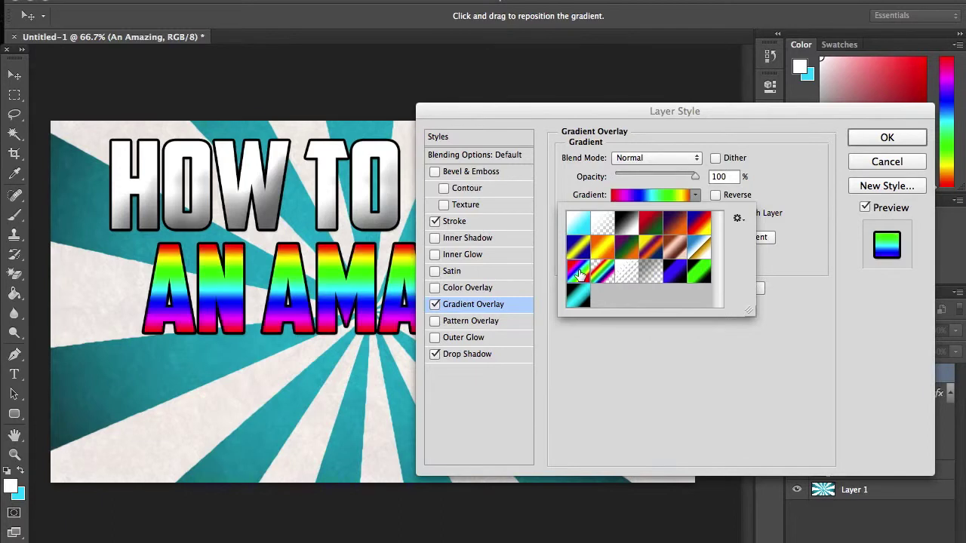
{"action": "left_click", "coordinate": [897, 137]}
- Move the An Amazing layer beneath the How to Make layer and rotate its text to -7.99° with Free Transform
{"action": "left_click_drag", "start_coordinate": [863, 373], "coordinate": [864, 495]}
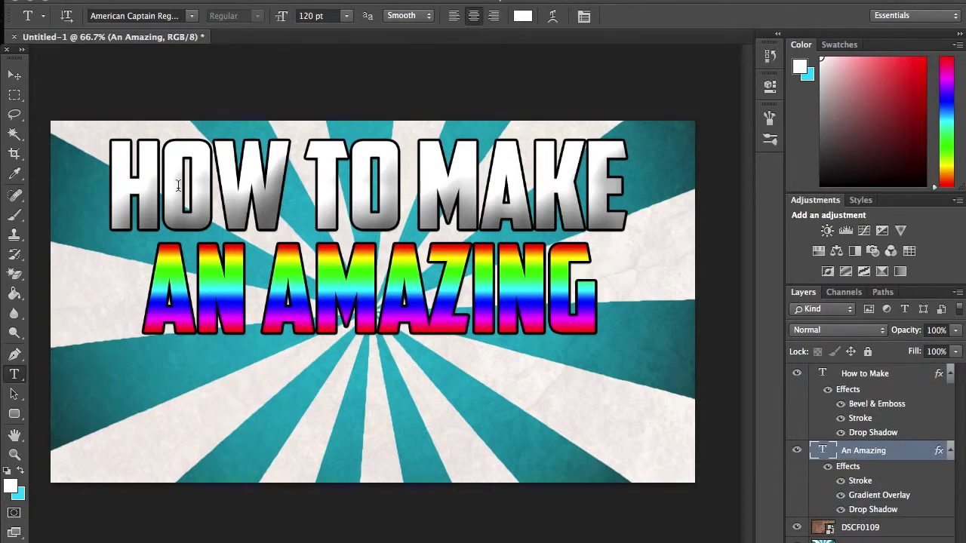
{"action": "left_click", "coordinate": [148, 0]}
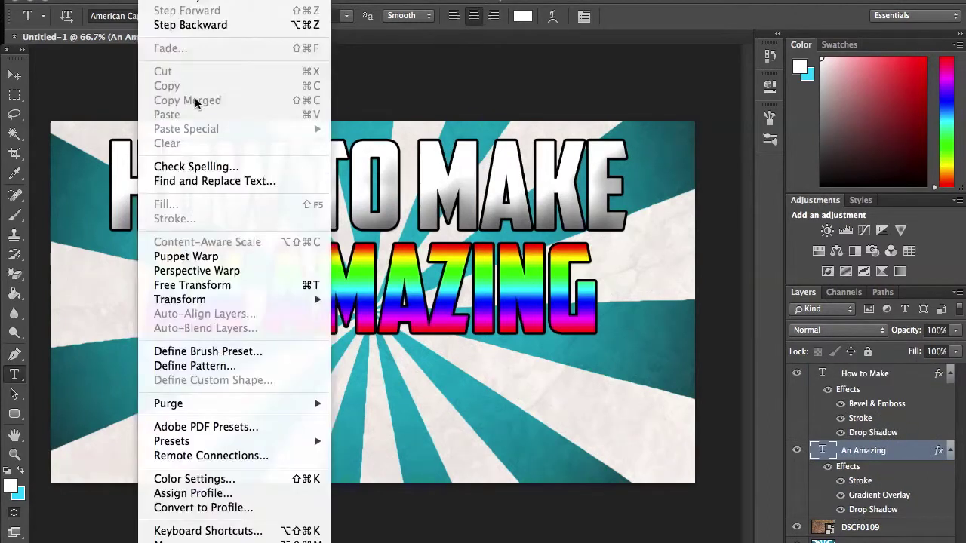
{"action": "left_click", "coordinate": [248, 285]}
{"action": "left_click_drag", "start_coordinate": [101, 324], "coordinate": [119, 394]}
{"action": "mouse_move", "coordinate": [231, 336]}
{"action": "left_mouse_down"}
{"action": "mouse_move", "coordinate": [212, 325]}
{"action": "mouse_move", "coordinate": [217, 329]}
{"action": "mouse_move", "coordinate": [226, 309]}
{"action": "mouse_move", "coordinate": [185, 321]}
{"action": "mouse_move", "coordinate": [223, 330]}
{"action": "mouse_move", "coordinate": [222, 341]}
{"action": "left_mouse_up"}
{"action": "left_click_drag", "start_coordinate": [615, 280], "coordinate": [612, 319]}
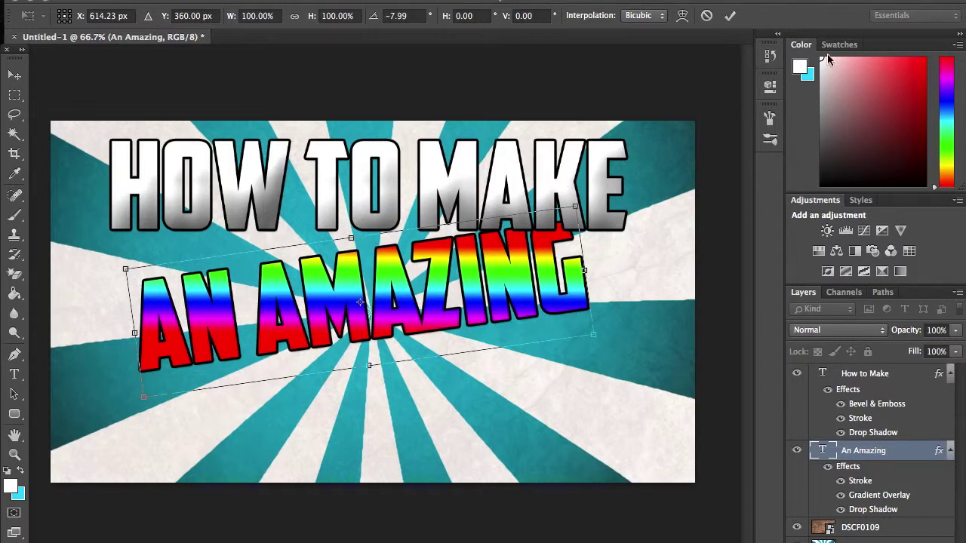
{"action": "left_click", "coordinate": [729, 15]}
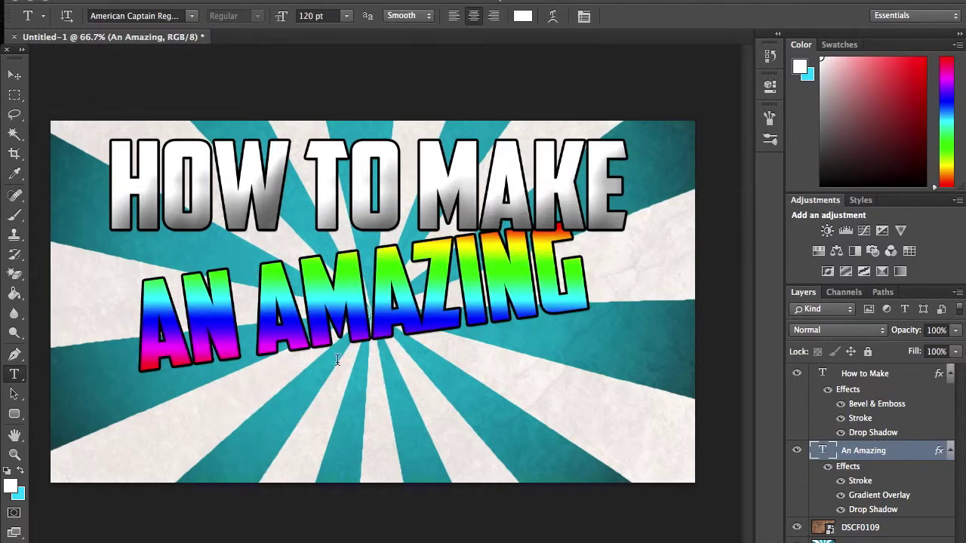
- Create a new empty layer directly above the DSCF0109 texture layer, beneath both text layers
{"action": "left_click", "coordinate": [862, 378]}
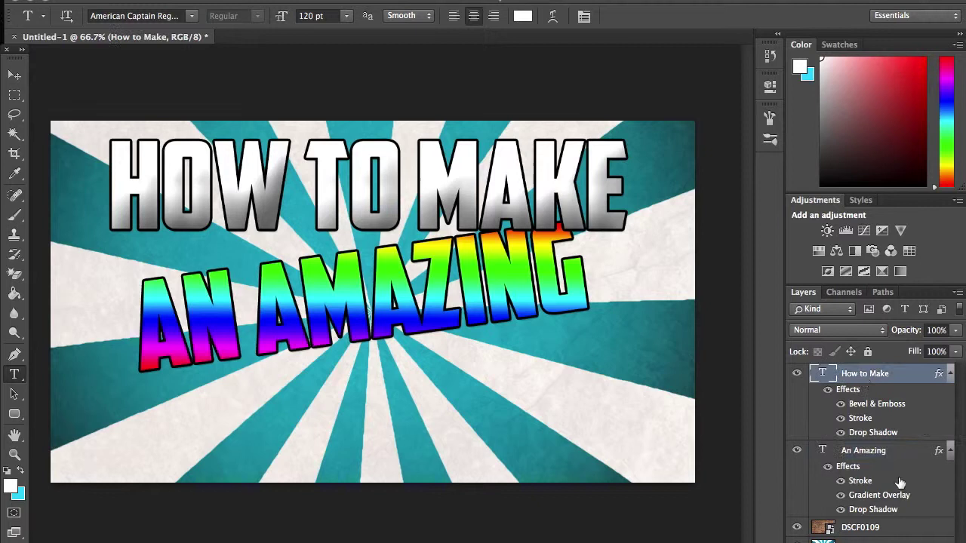
{"action": "left_click", "coordinate": [875, 528]}
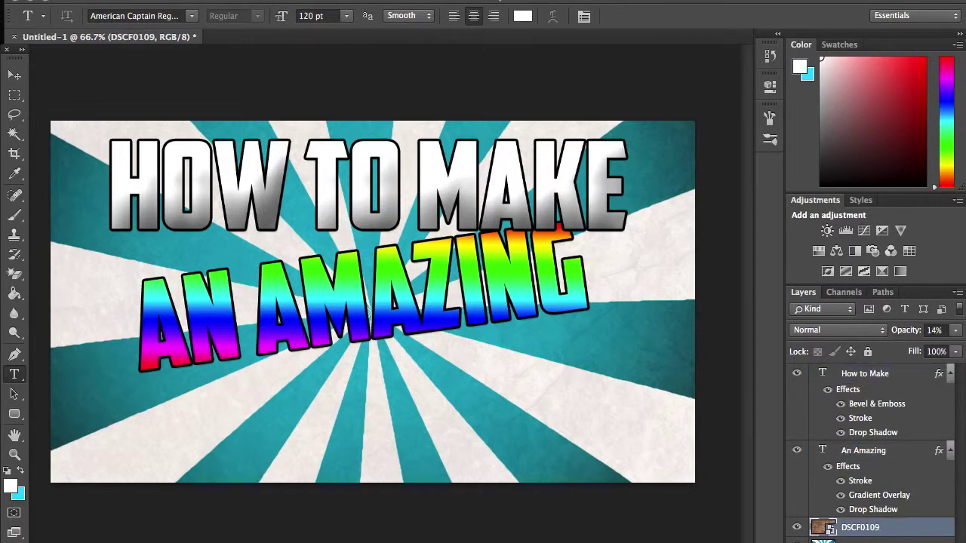
{"action": "key", "text": "ctrl+shift+alt+n"}
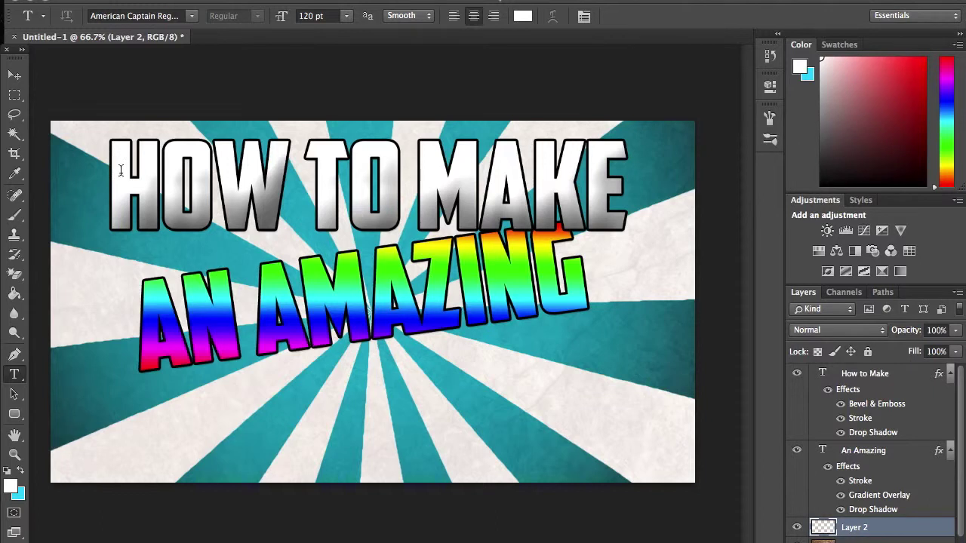
{"action": "left_click", "coordinate": [626, 429]}
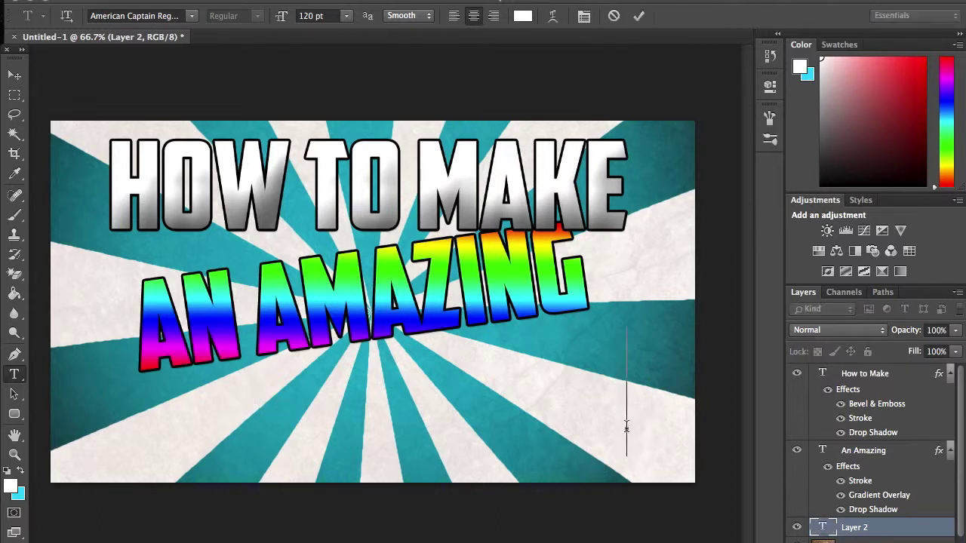
{"action": "type", "text": "TH"}
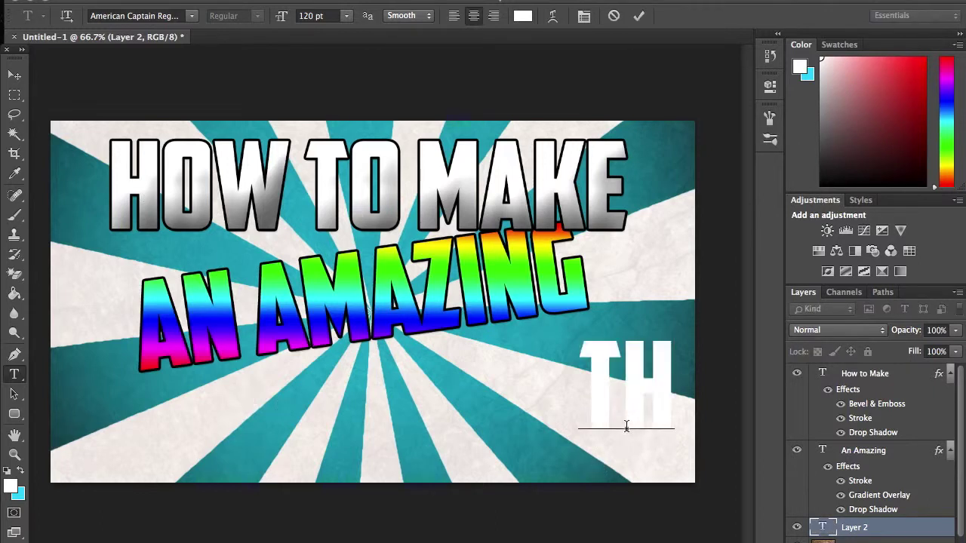
{"action": "type", "text": "UM"}
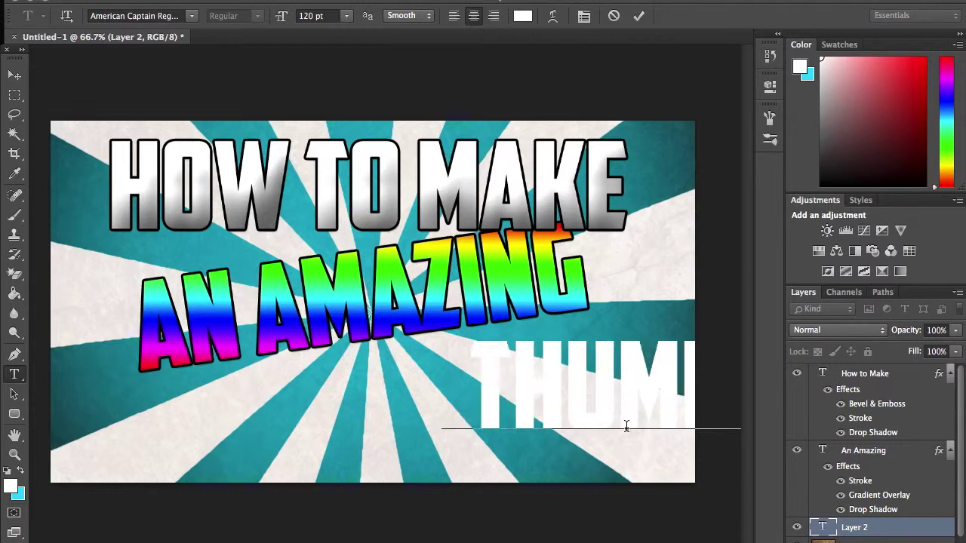
{"action": "type", "text": "BNAIL"}
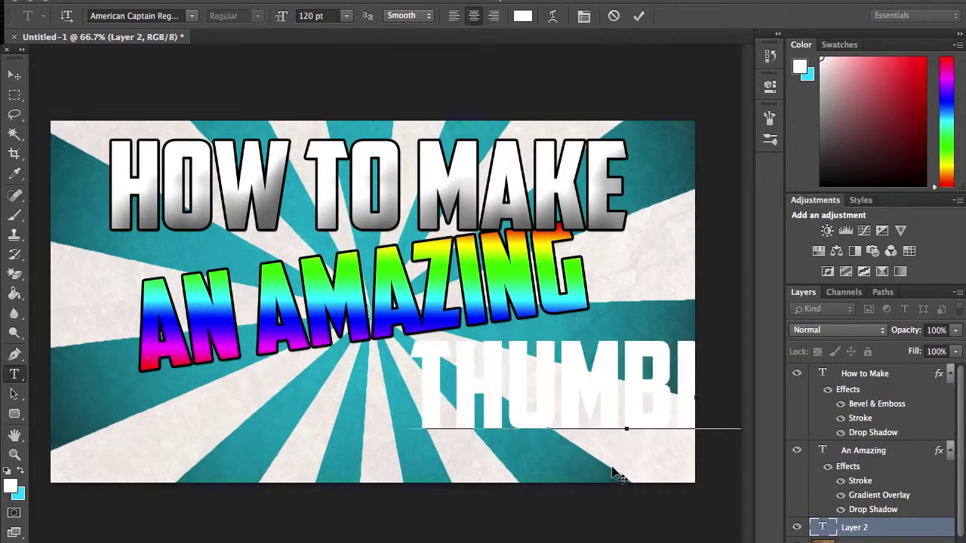
{"action": "left_click", "coordinate": [614, 16]}
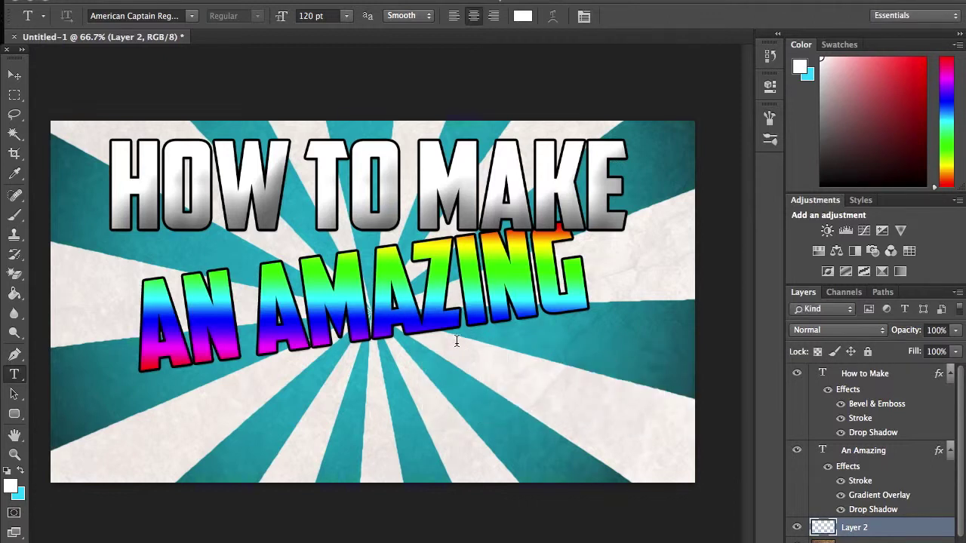
- Add a third text line reading "Thumbnail", center it just below the An Amazing line, and commit it
{"action": "left_click", "coordinate": [361, 411]}
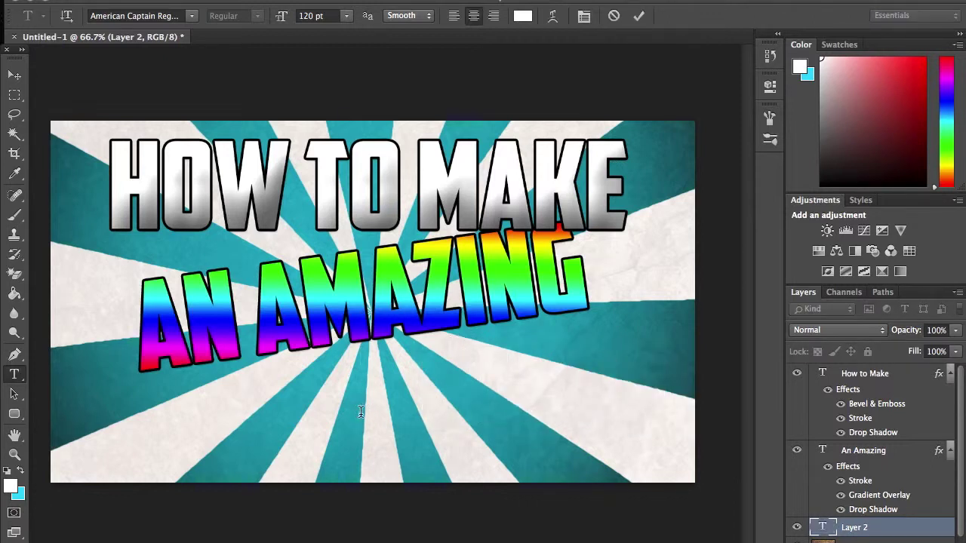
{"action": "type", "text": "THUMB"}
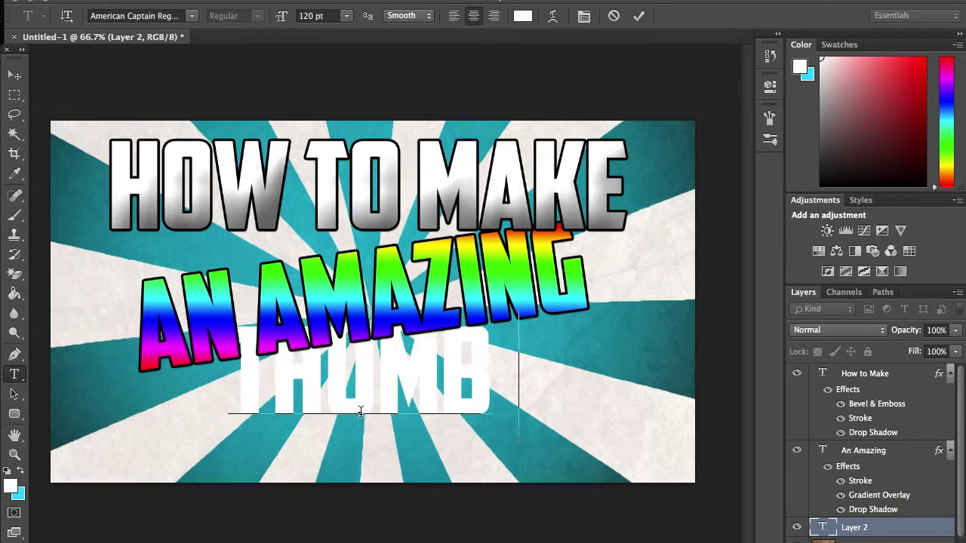
{"action": "type", "text": "NAIL"}
{"action": "left_click_drag", "start_coordinate": [364, 473], "coordinate": [371, 518]}
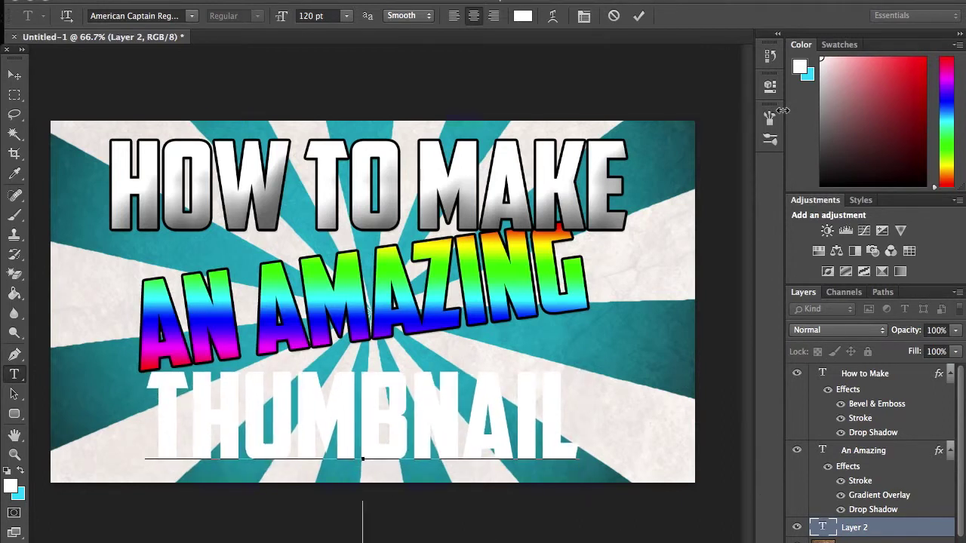
{"action": "left_click", "coordinate": [639, 16]}
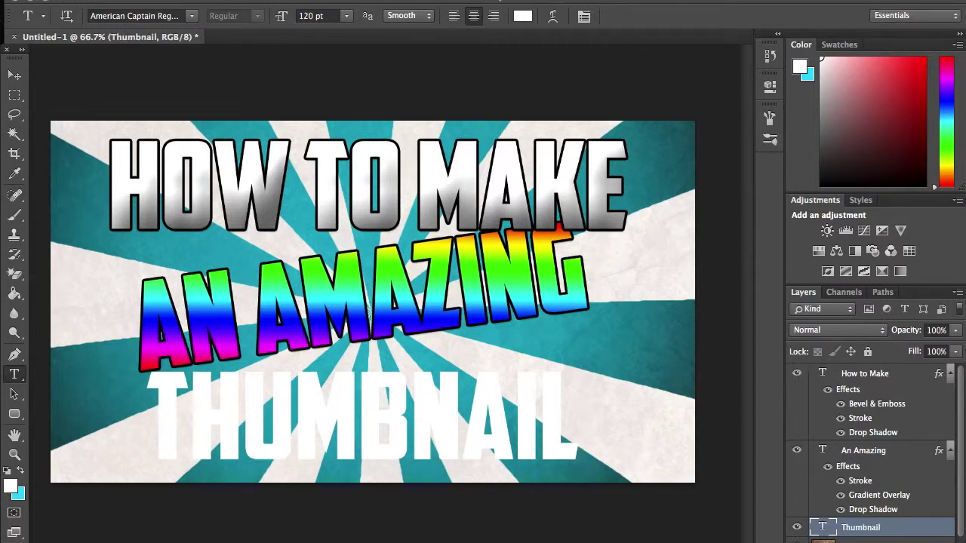
- Give the Thumbnail layer a drop shadow at 100% opacity and a 5 px black outside stroke
{"action": "right_click", "coordinate": [903, 532]}
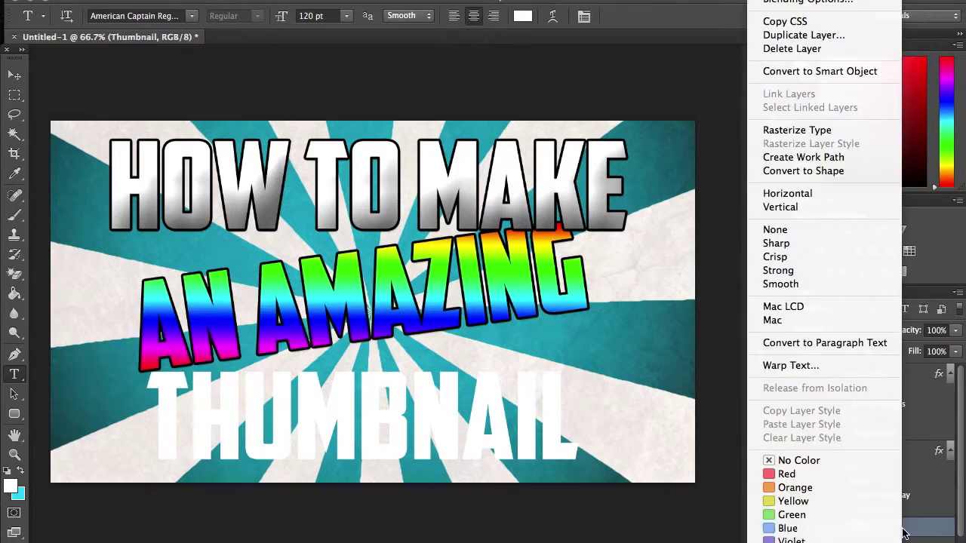
{"action": "left_click", "coordinate": [947, 439]}
{"action": "left_click", "coordinate": [836, 541]}
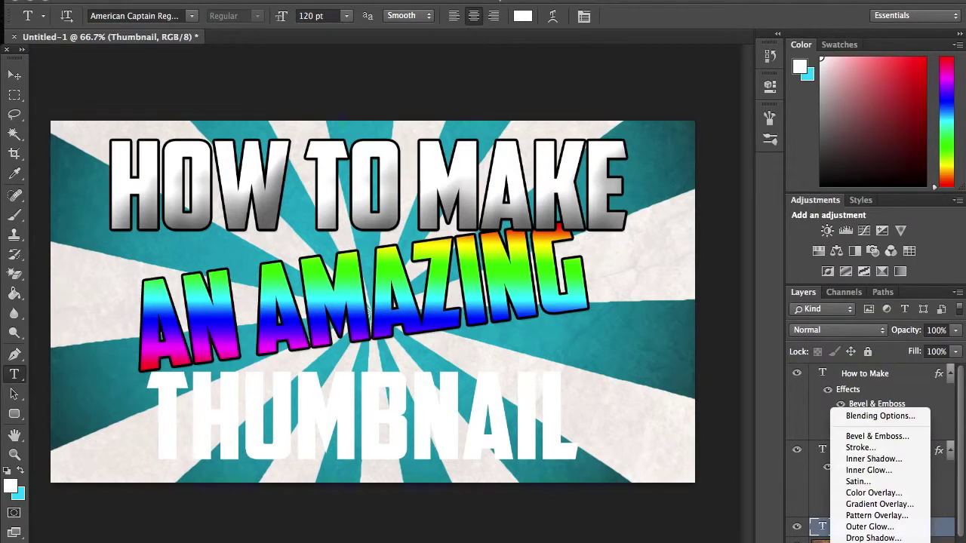
{"action": "left_click", "coordinate": [872, 538]}
{"action": "type", "text": "10"}
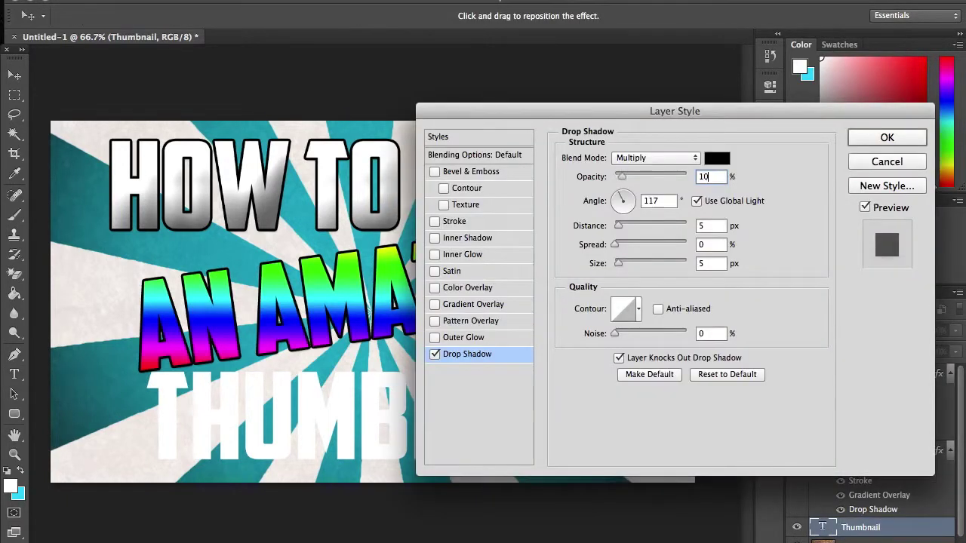
{"action": "type", "text": "0"}
{"action": "left_click", "coordinate": [449, 223]}
{"action": "type", "text": "5"}
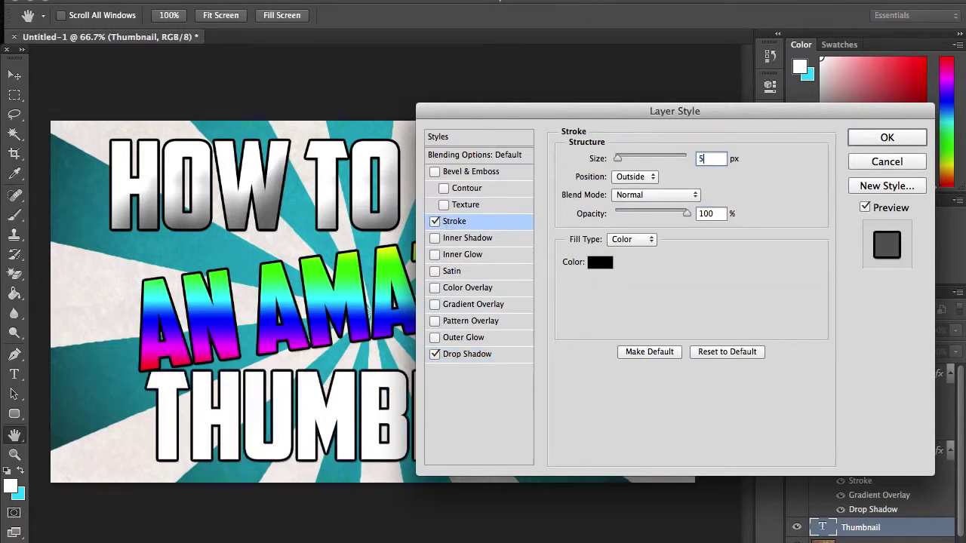
- Add a Gradient Overlay with the orange-yellow-orange preset to the Thumbnail layer and apply the layer styles
{"action": "left_click", "coordinate": [473, 305]}
{"action": "left_click", "coordinate": [696, 195]}
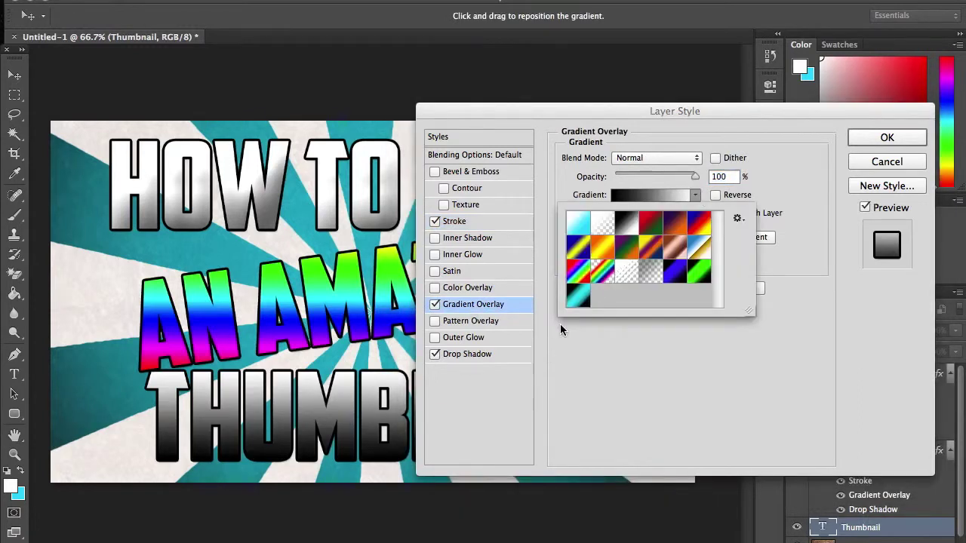
{"action": "left_click", "coordinate": [596, 252]}
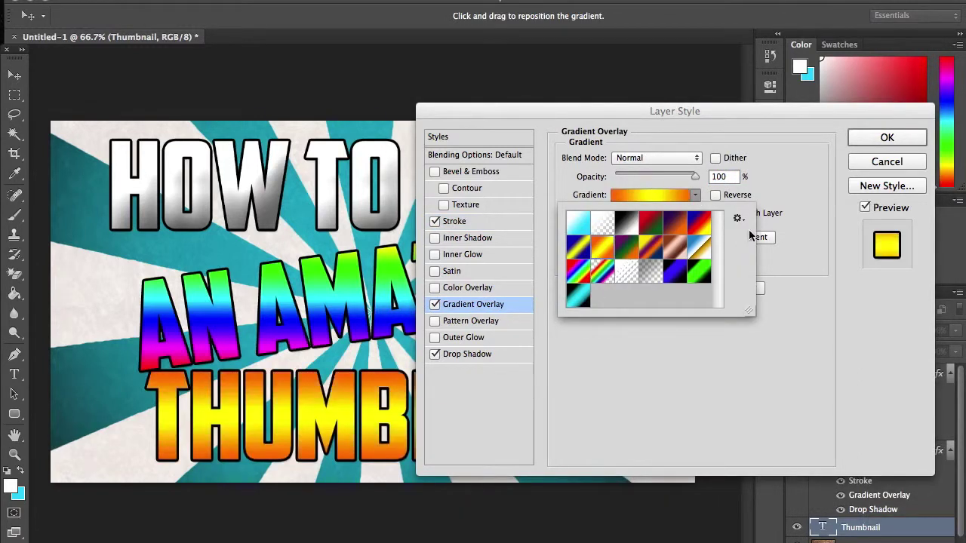
{"action": "left_click", "coordinate": [800, 211]}
{"action": "left_click", "coordinate": [868, 136]}
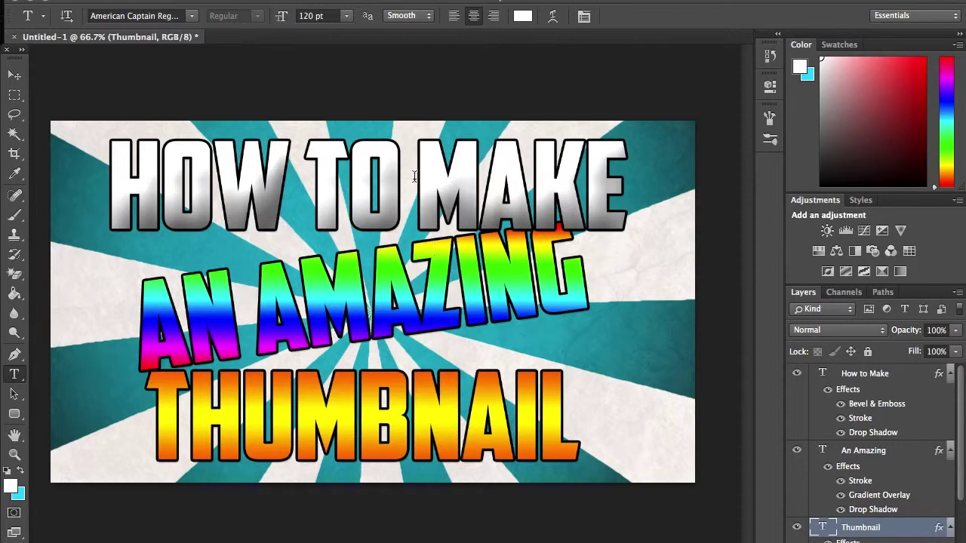
- Rotate the Thumbnail text to 6.40° with Free Transform and commit the transformation
{"action": "left_click", "coordinate": [154, 0]}
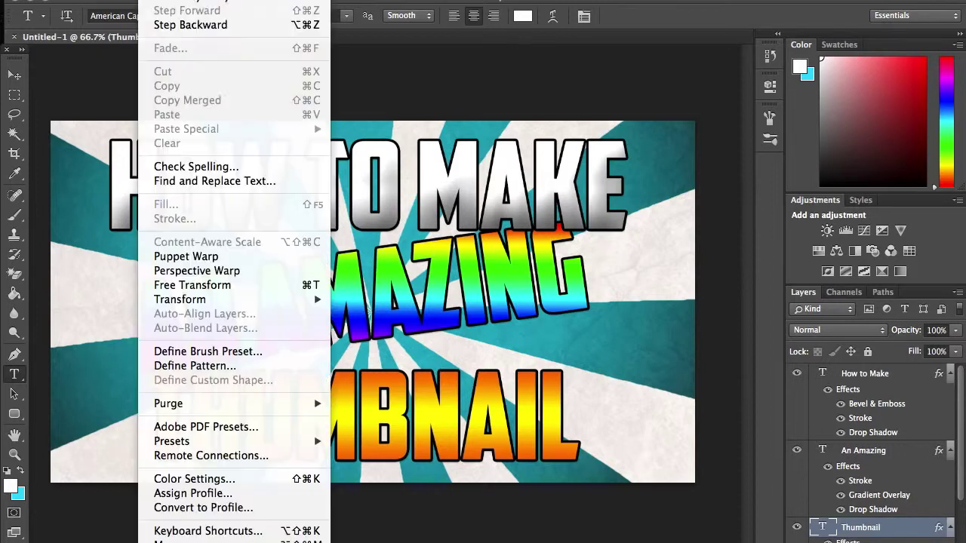
{"action": "left_click", "coordinate": [303, 285]}
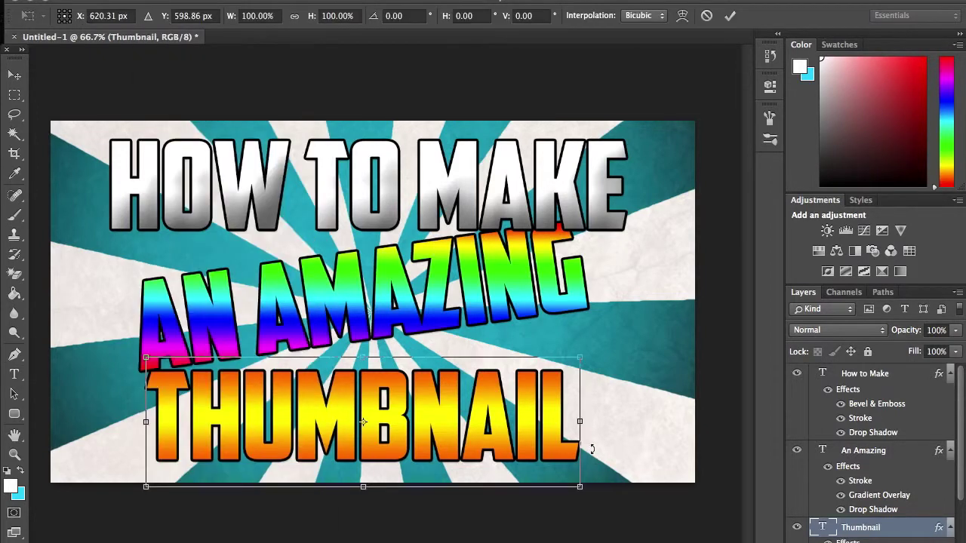
{"action": "mouse_move", "coordinate": [593, 467]}
{"action": "left_mouse_down"}
{"action": "mouse_move", "coordinate": [582, 511]}
{"action": "mouse_move", "coordinate": [593, 468]}
{"action": "left_mouse_up"}
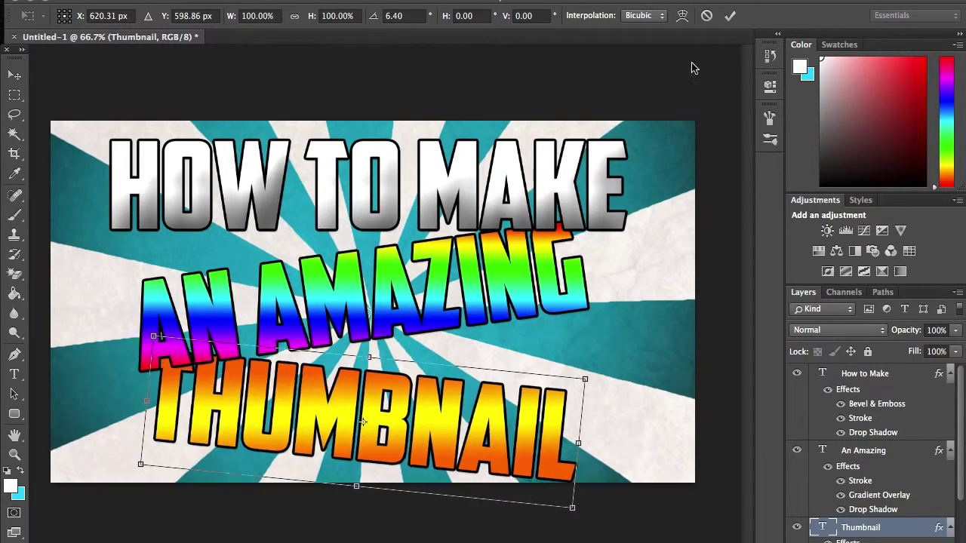
{"action": "left_click", "coordinate": [731, 18]}
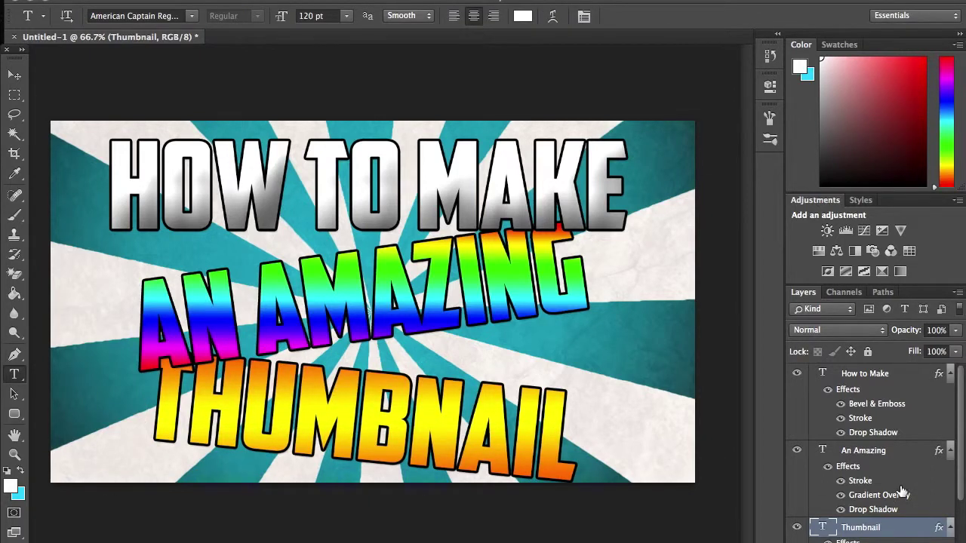
- Place the Burst 2 explosion image from Downloads above the How to Make layer and enlarge it to about 46.7% to cover the canvas
{"action": "left_click", "coordinate": [879, 373]}
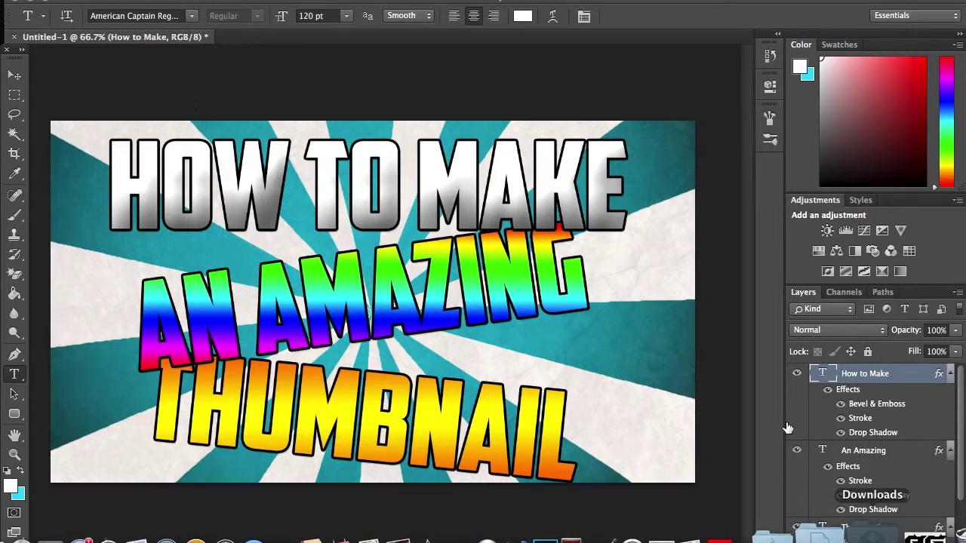
{"action": "left_click", "coordinate": [872, 532]}
{"action": "left_click", "coordinate": [608, 151]}
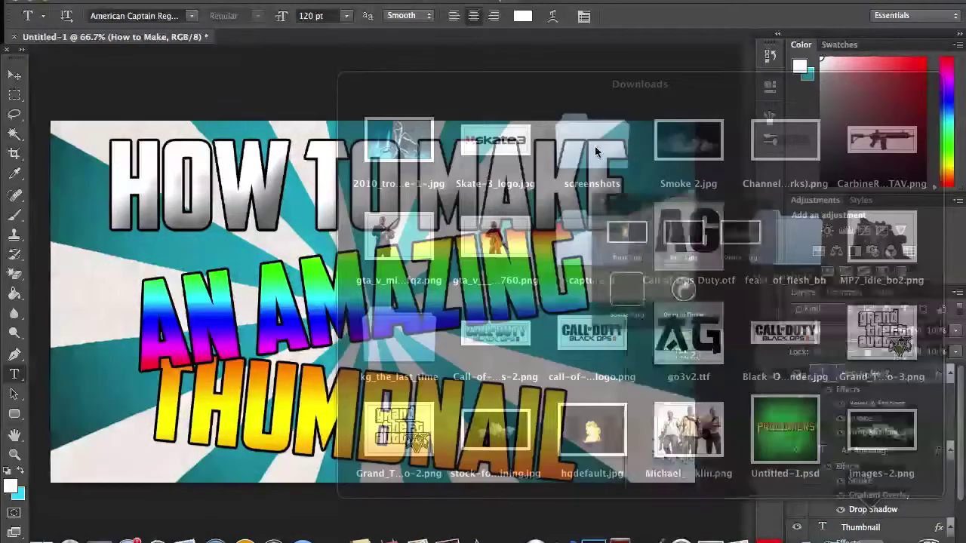
{"action": "left_click_drag", "start_coordinate": [695, 349], "coordinate": [603, 357]}
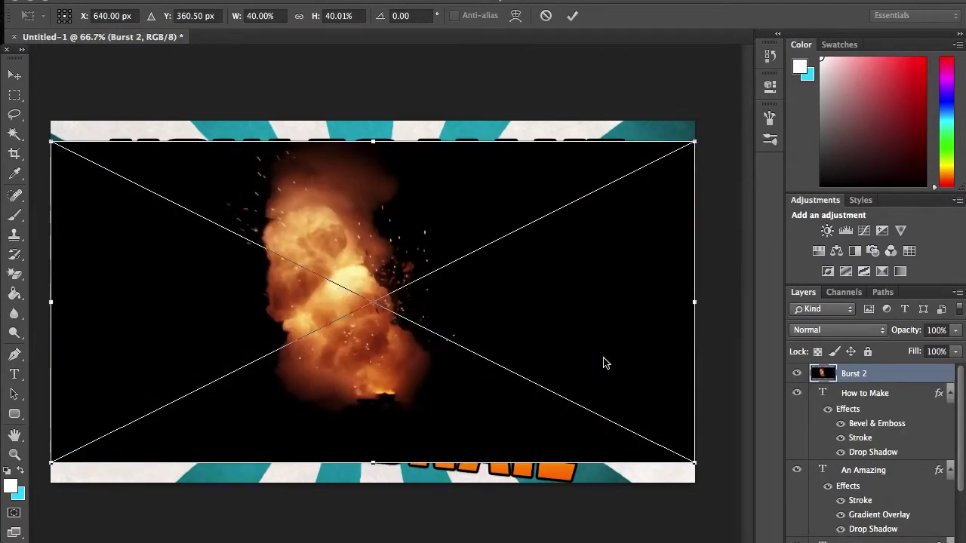
{"action": "left_click_drag", "start_coordinate": [701, 136], "coordinate": [711, 61]}
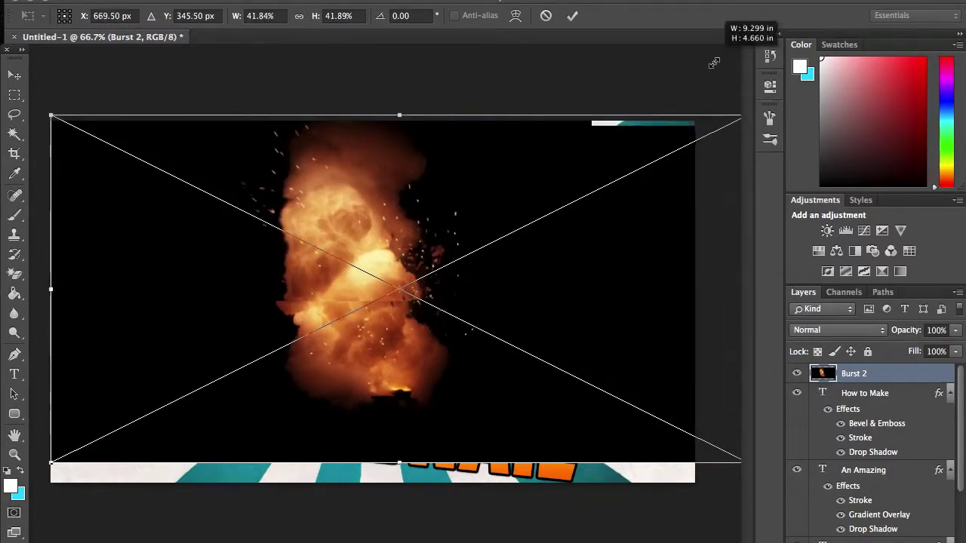
{"action": "left_click_drag", "start_coordinate": [50, 463], "coordinate": [30, 504]}
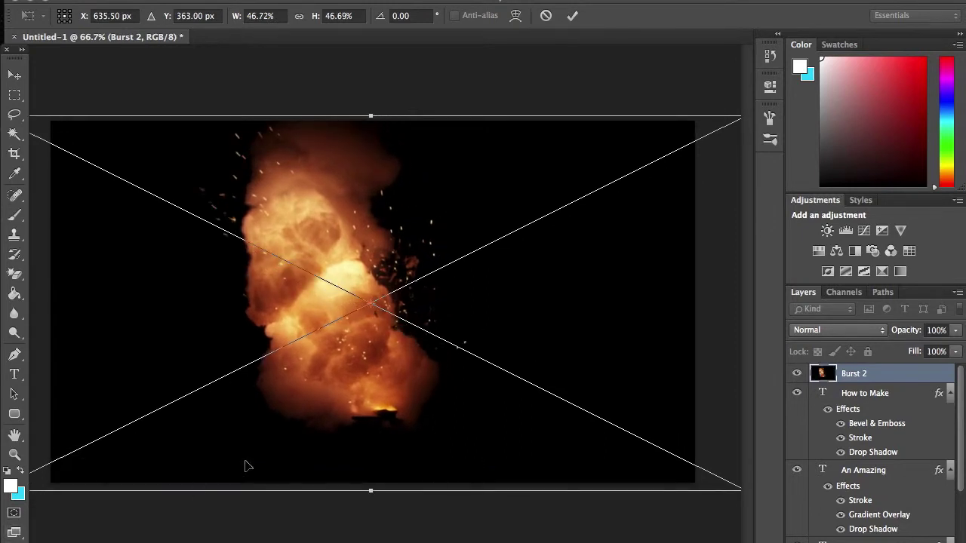
- Set the Burst 2 layer to Linear Dodge (Add), move the explosion over the canvas's left edge, and commit the placement
{"action": "left_click", "coordinate": [801, 332]}
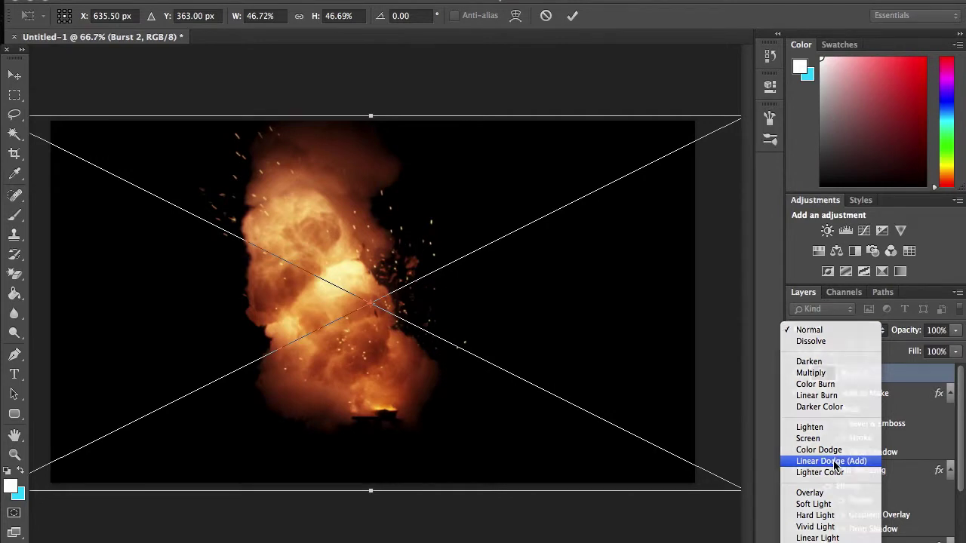
{"action": "left_click", "coordinate": [833, 461]}
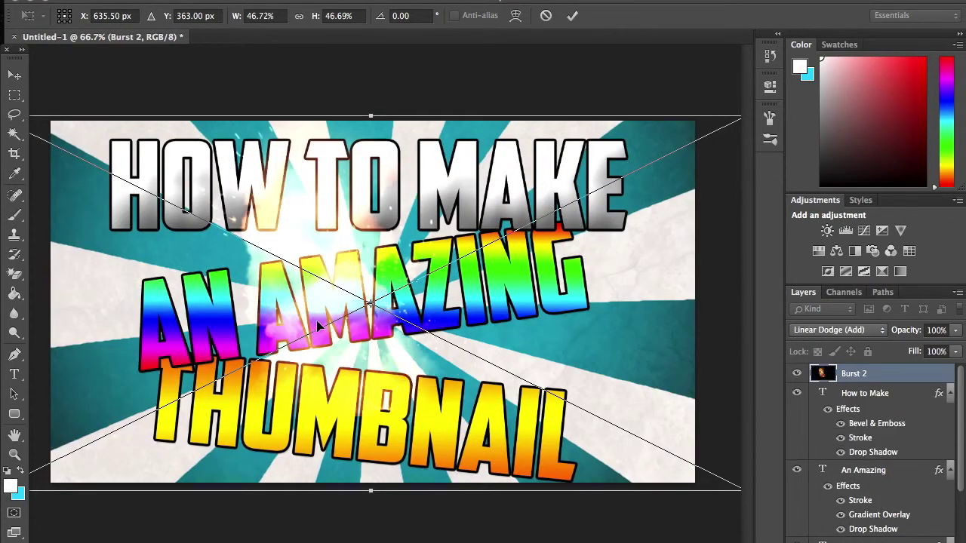
{"action": "left_click_drag", "start_coordinate": [349, 358], "coordinate": [344, 371]}
{"action": "left_click_drag", "start_coordinate": [281, 392], "coordinate": [171, 434]}
{"action": "key", "text": "Down"}
{"action": "key", "text": "Down"}
{"action": "key", "text": "t"}
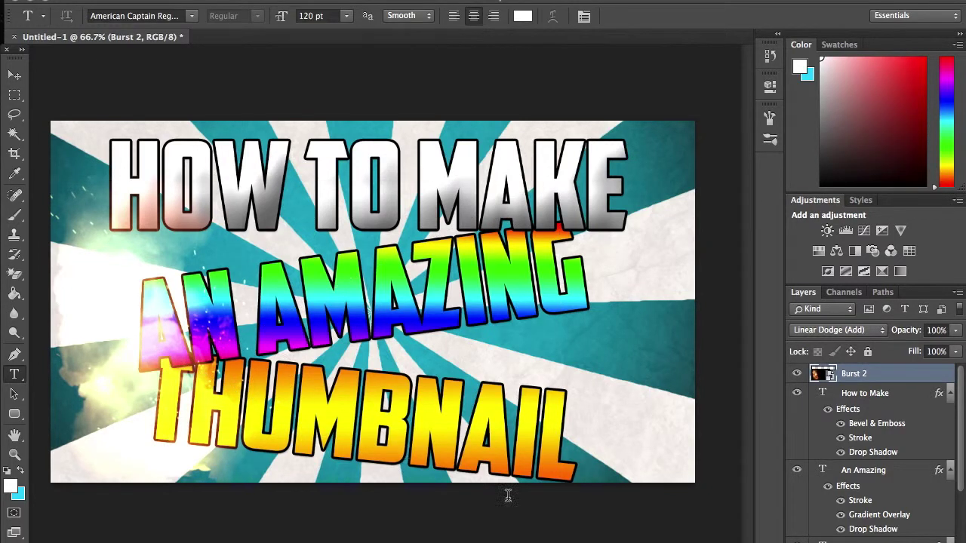
- Duplicate the Burst 2 explosion layer within the current document and activate the Move tool
{"action": "right_click", "coordinate": [864, 375]}
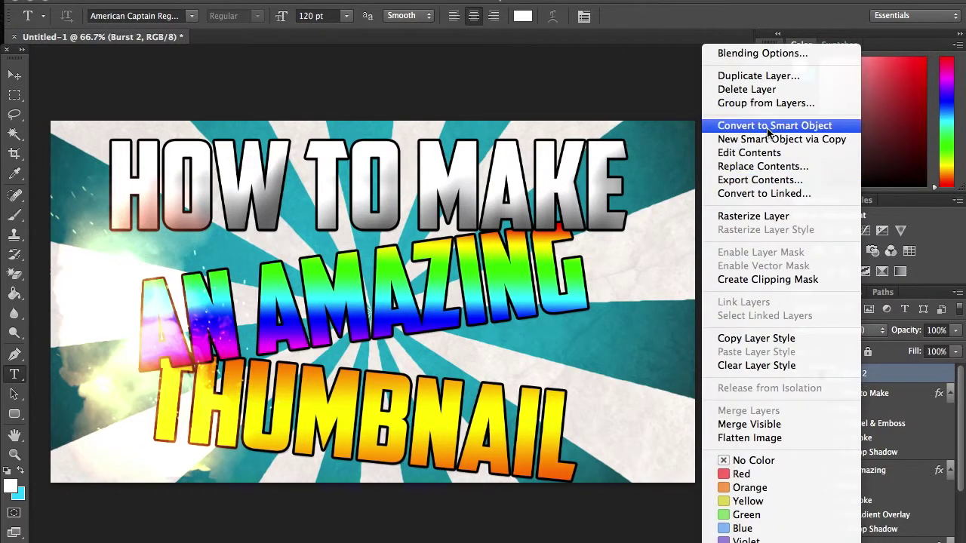
{"action": "left_click", "coordinate": [751, 76]}
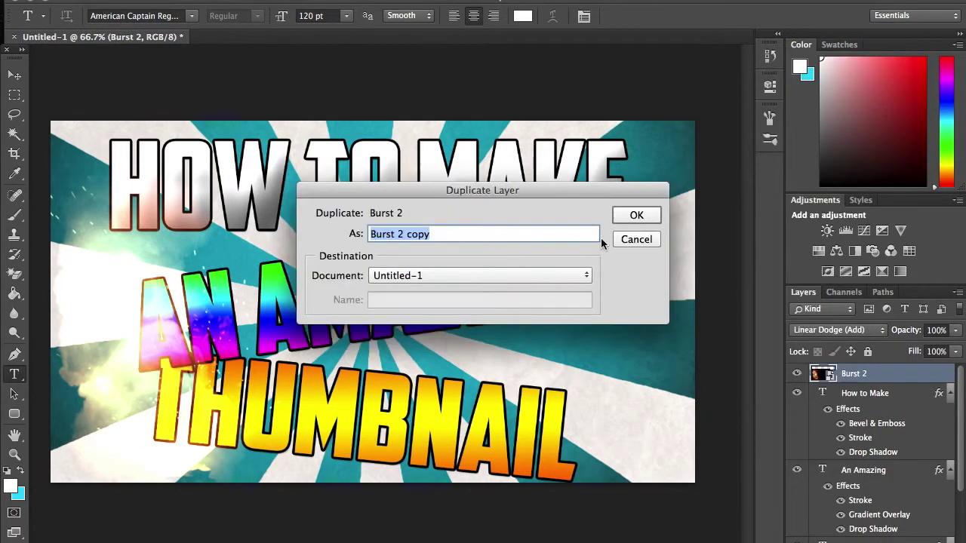
{"action": "left_click", "coordinate": [625, 219]}
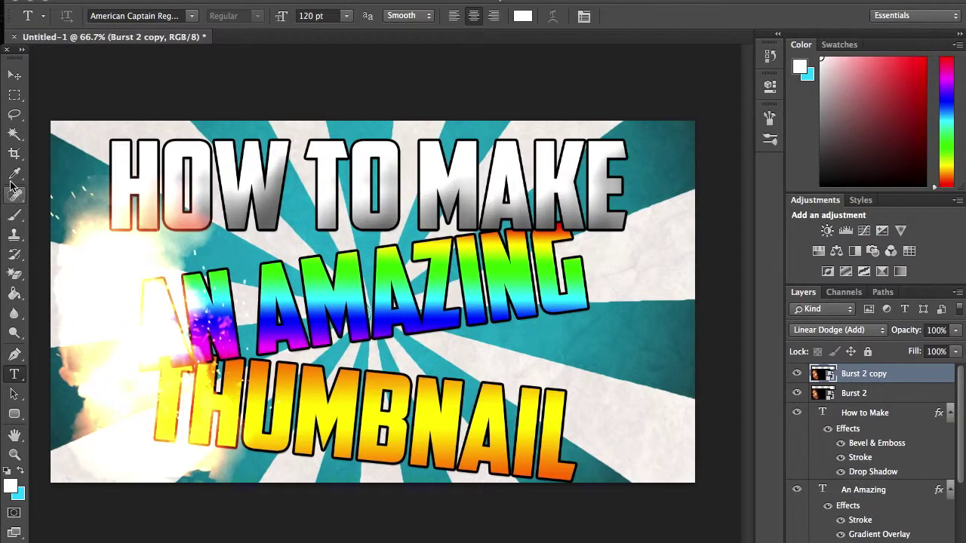
{"action": "left_click", "coordinate": [14, 76]}
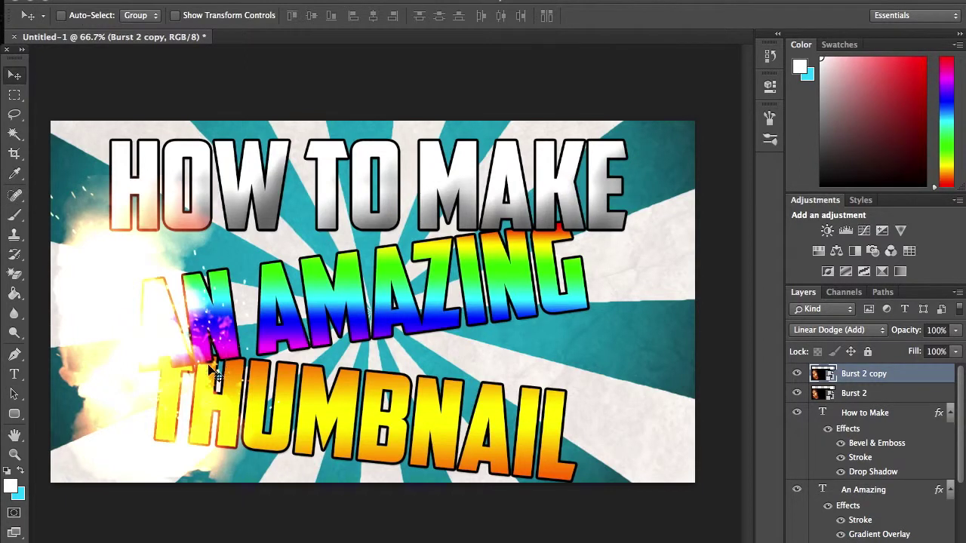
- Move the Burst 2 copy away from the original and mirror it horizontally with Free Transform, to about -36.8% width
{"action": "left_click_drag", "start_coordinate": [204, 357], "coordinate": [390, 348]}
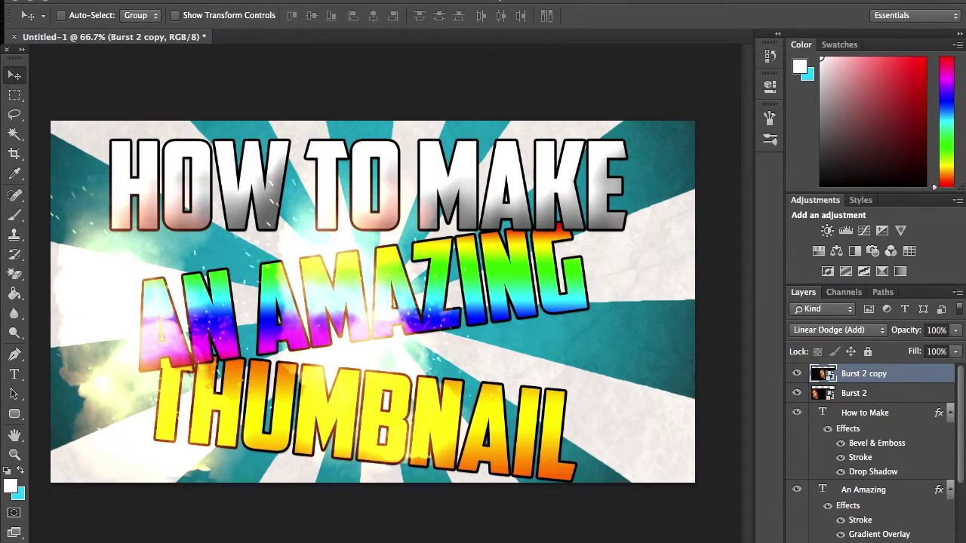
{"action": "left_click", "coordinate": [151, 0]}
{"action": "left_click", "coordinate": [259, 283]}
{"action": "mouse_move", "coordinate": [184, 349]}
{"action": "left_mouse_down"}
{"action": "mouse_move", "coordinate": [249, 296]}
{"action": "mouse_move", "coordinate": [291, 321]}
{"action": "mouse_move", "coordinate": [170, 335]}
{"action": "left_mouse_up"}
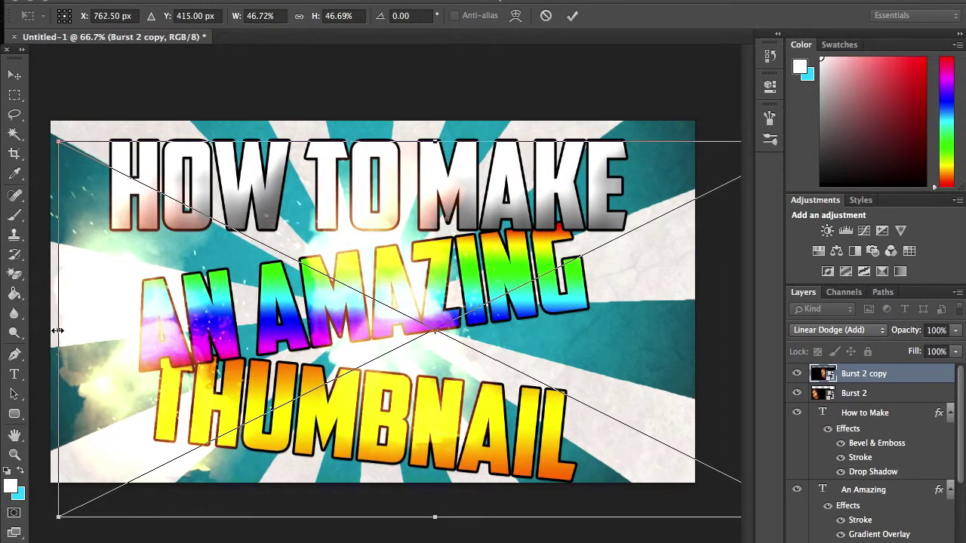
{"action": "left_click_drag", "start_coordinate": [76, 329], "coordinate": [544, 345]}
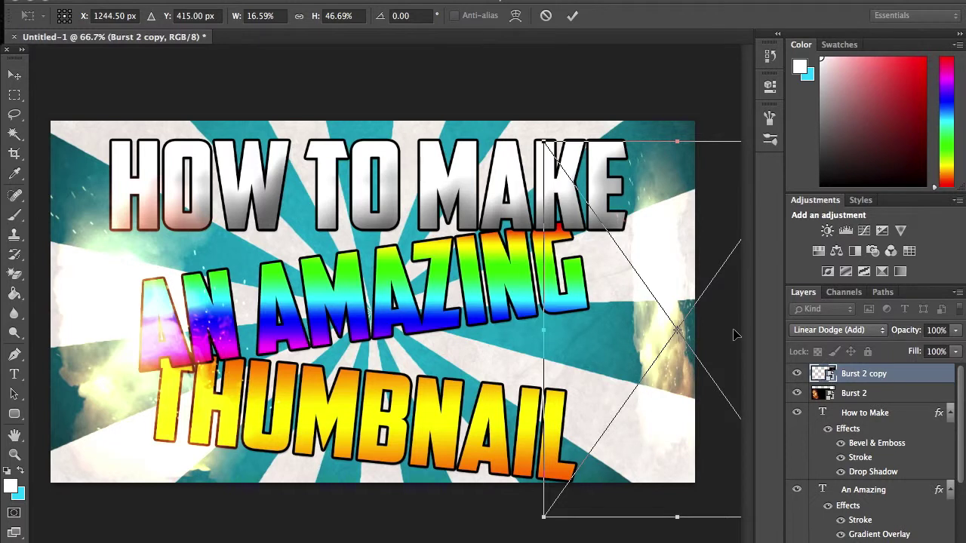
{"action": "left_click_drag", "start_coordinate": [717, 326], "coordinate": [413, 340]}
{"action": "left_click_drag", "start_coordinate": [308, 308], "coordinate": [830, 306]}
{"action": "left_click_drag", "start_coordinate": [576, 308], "coordinate": [183, 295]}
- Widen the mirrored Burst 2 copy to about -39.4%, position it over the canvas's right edge, and commit the transformation
{"action": "left_click_drag", "start_coordinate": [521, 385], "coordinate": [614, 442]}
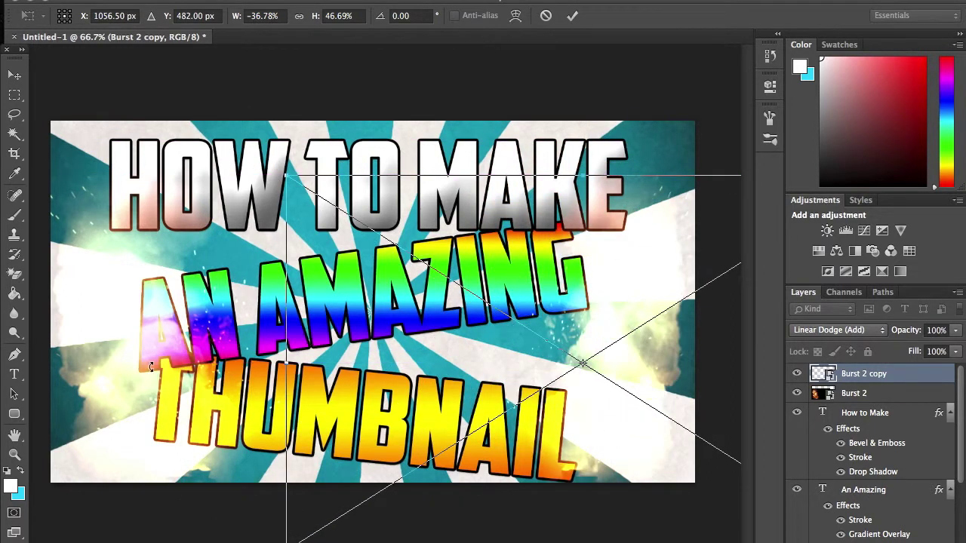
{"action": "left_click_drag", "start_coordinate": [287, 361], "coordinate": [244, 362]}
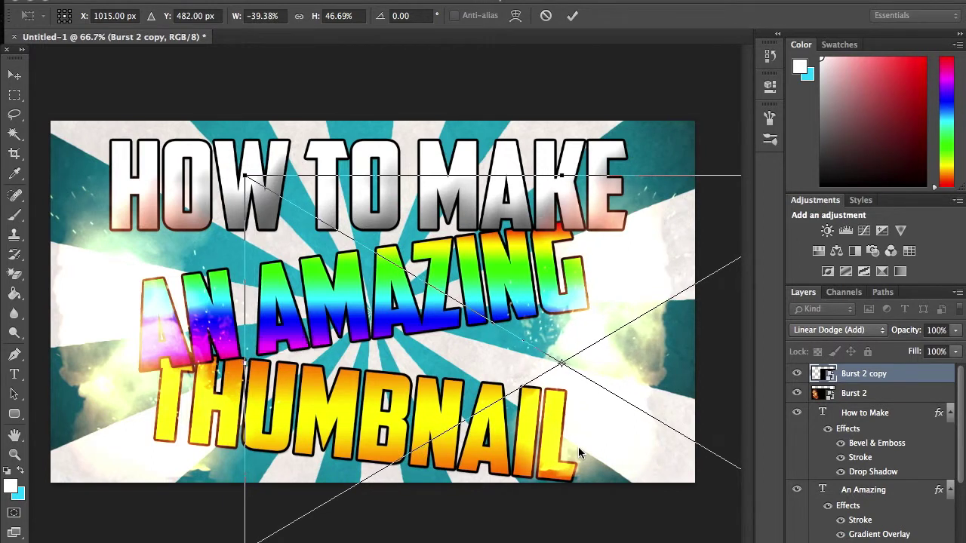
{"action": "left_click_drag", "start_coordinate": [582, 445], "coordinate": [597, 448]}
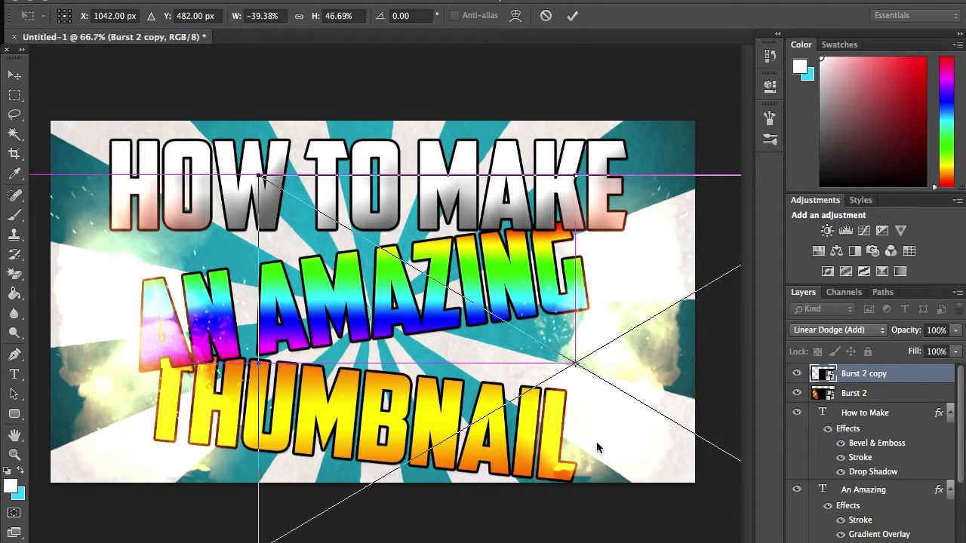
{"action": "key", "text": "Return"}
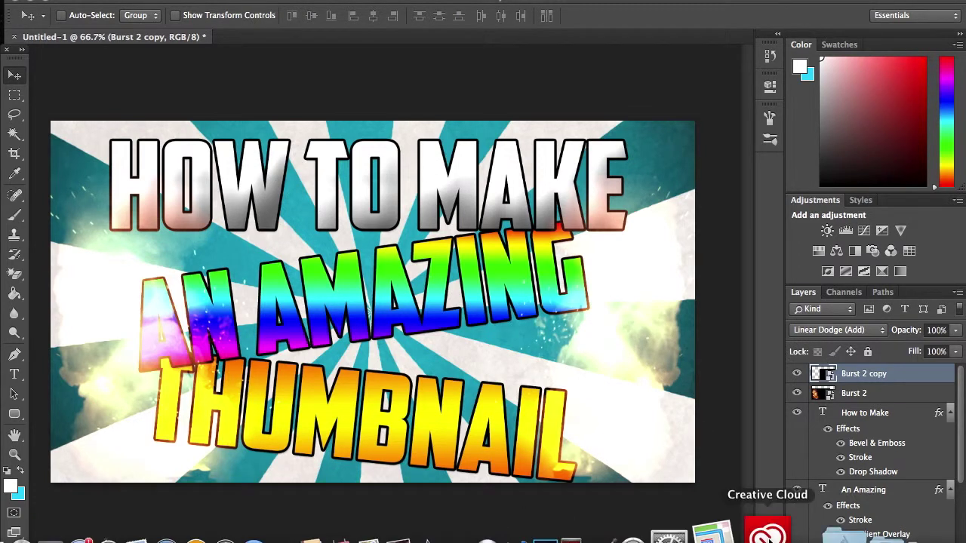
- Place Sparks 3.jpg from the screenshots folder in Downloads, set its blend mode to Linear Dodge (Add), and commit the placement
{"action": "left_click", "coordinate": [865, 528]}
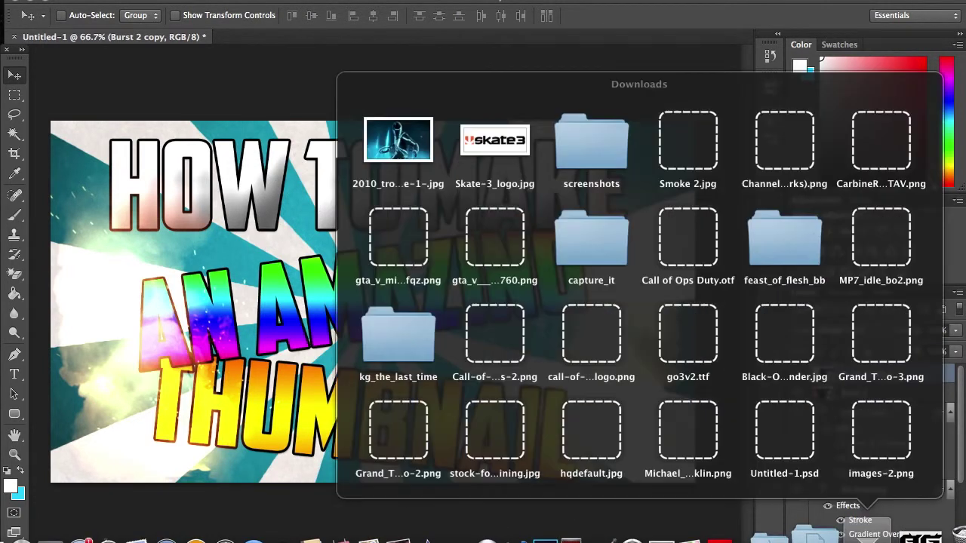
{"action": "left_click", "coordinate": [578, 154]}
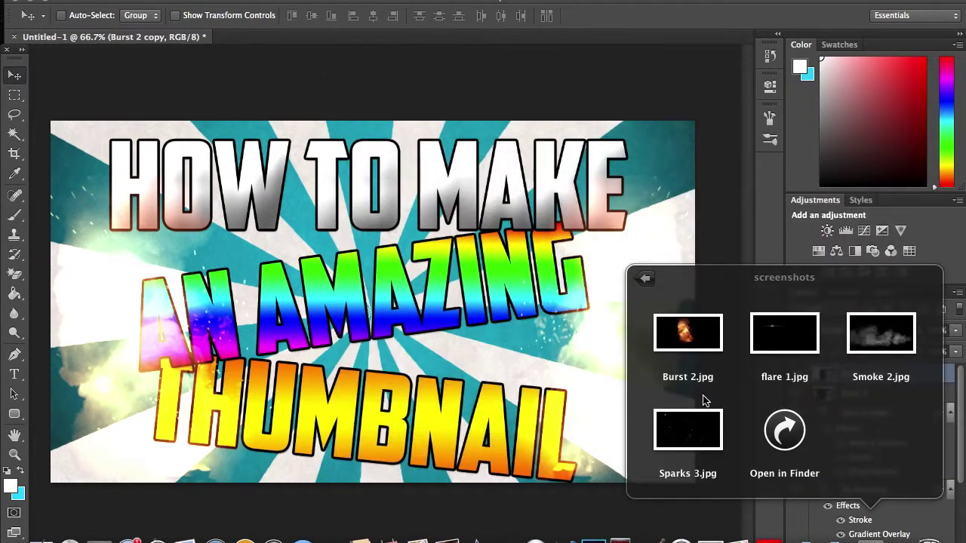
{"action": "left_click_drag", "start_coordinate": [685, 451], "coordinate": [531, 374]}
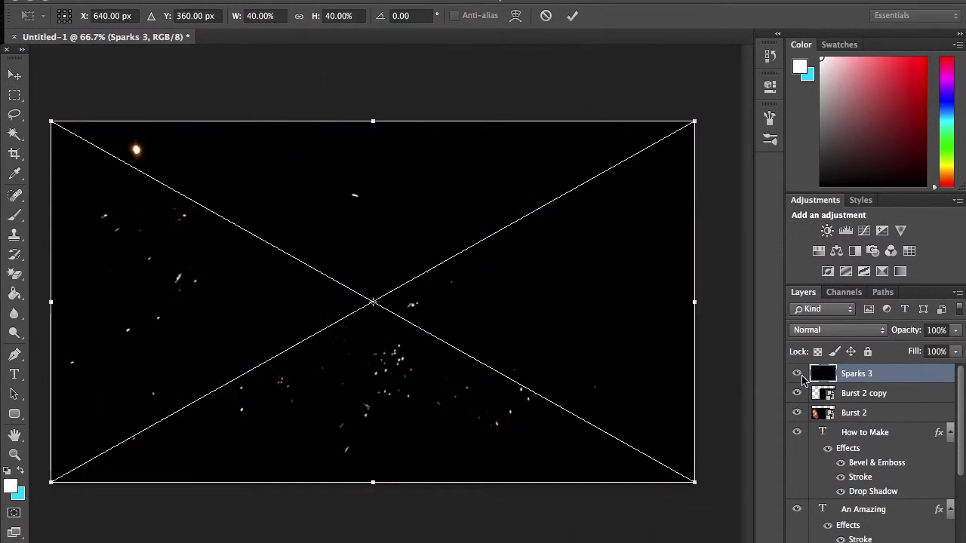
{"action": "left_click", "coordinate": [812, 335]}
{"action": "left_click", "coordinate": [843, 462]}
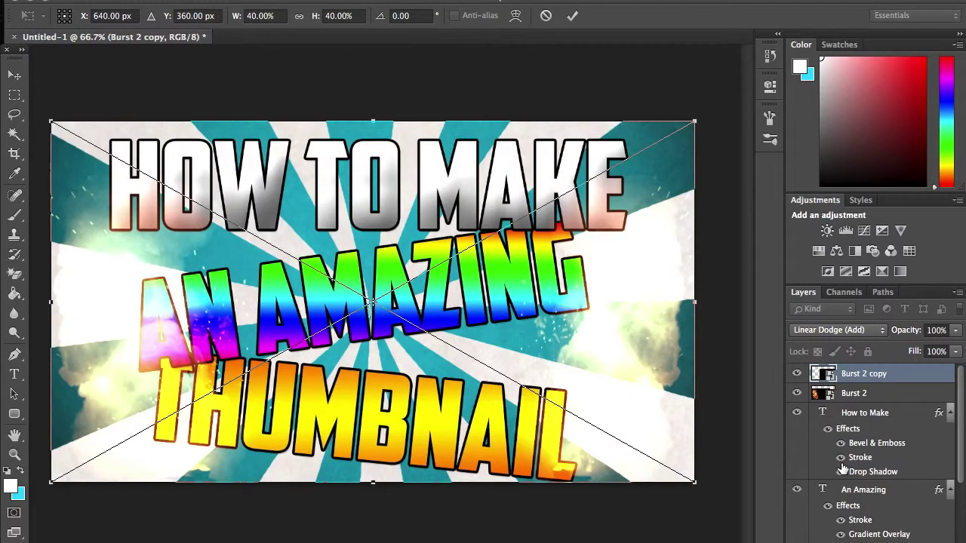
{"action": "key", "text": "Return"}
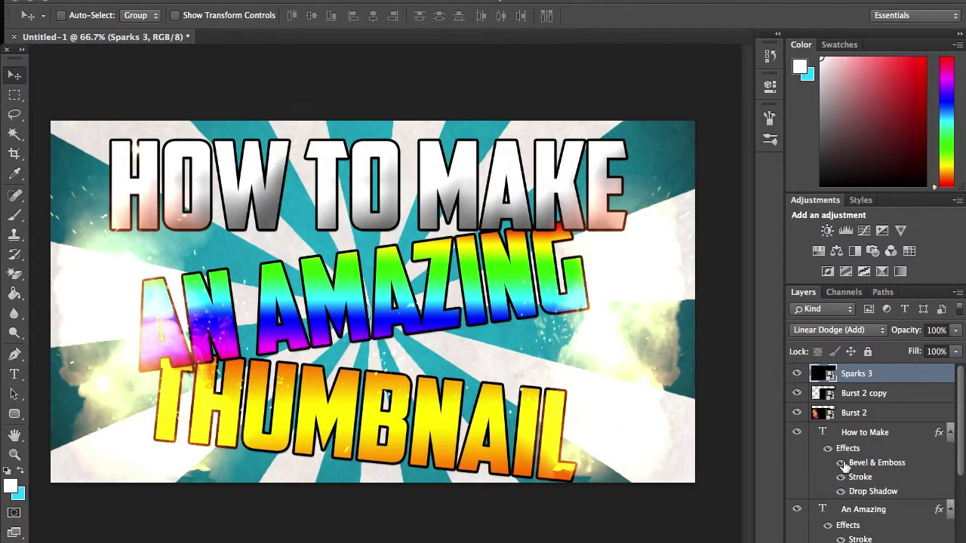
- Duplicate the Sparks 3 layer within the current document and shift the copy rightward to spread the sparks across the title
{"action": "right_click", "coordinate": [878, 369]}
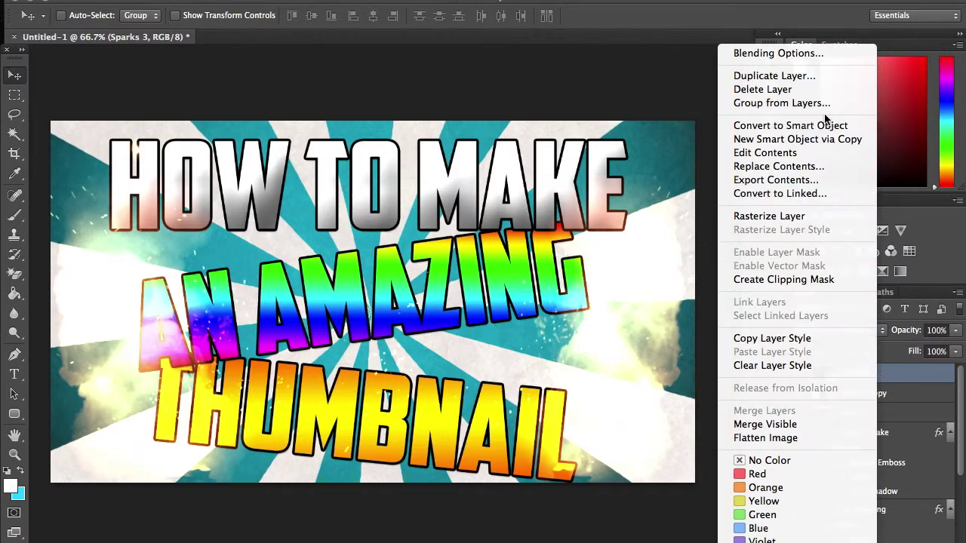
{"action": "left_click", "coordinate": [822, 76]}
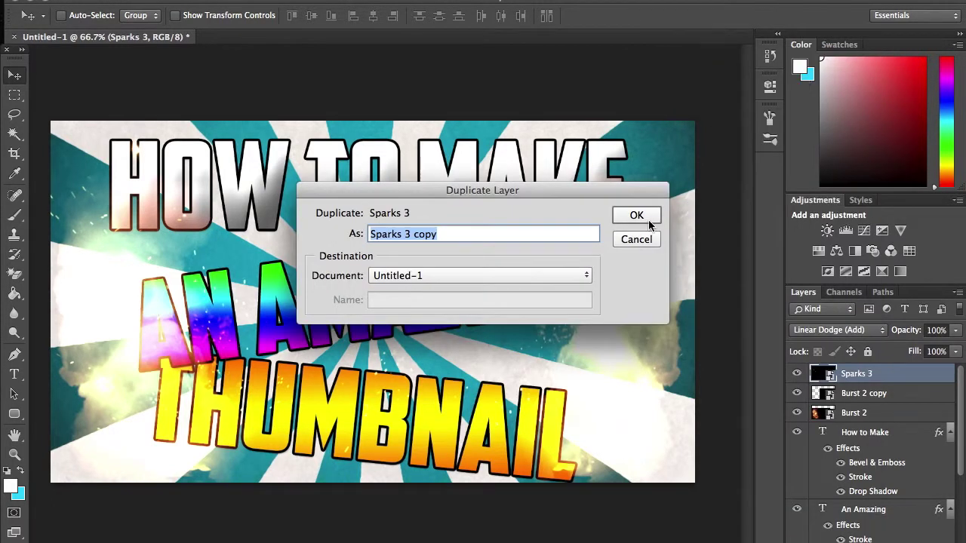
{"action": "left_click", "coordinate": [648, 218]}
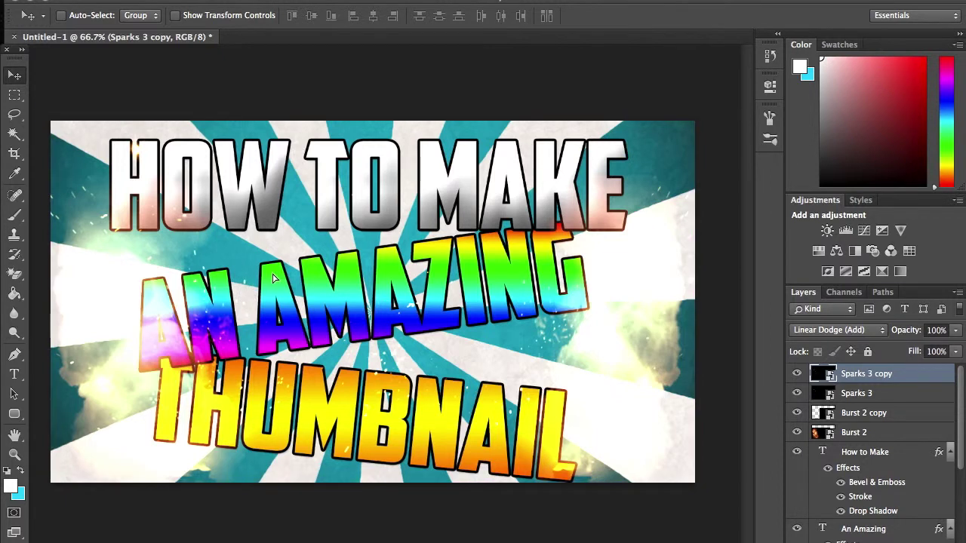
{"action": "left_click_drag", "start_coordinate": [282, 274], "coordinate": [373, 281]}
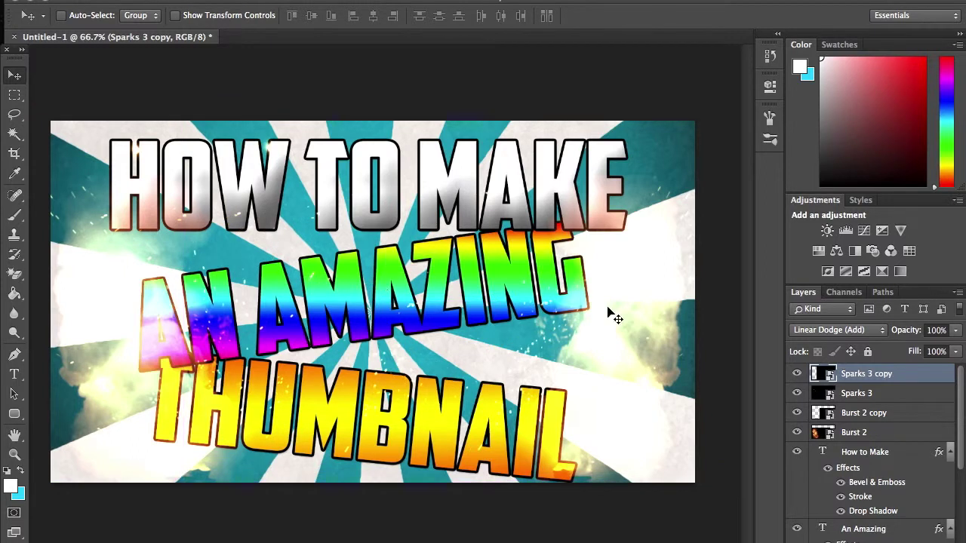
- Place flare 1.jpg from the screenshots folder in Downloads and set its blend mode to Linear Dodge (Add)
{"action": "mouse_move", "coordinate": [513, 536]}
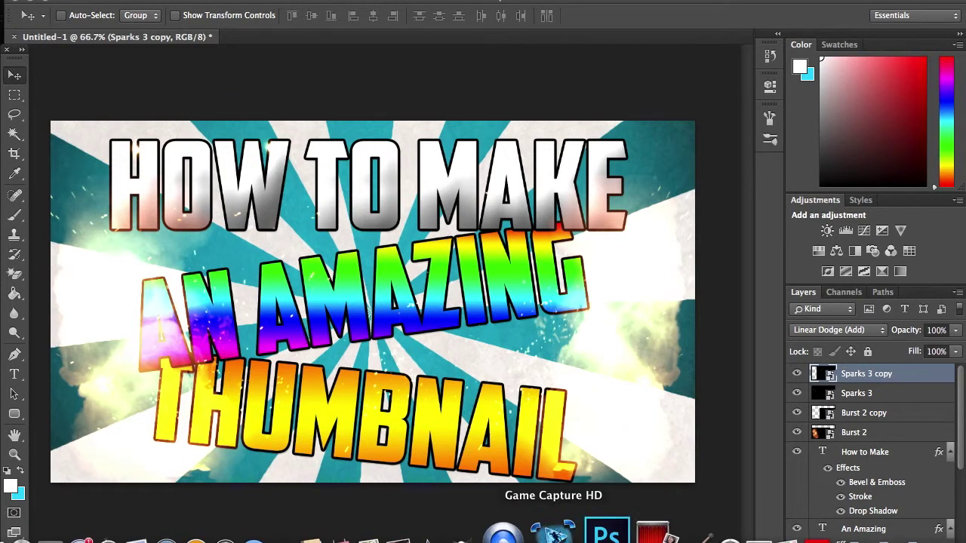
{"action": "left_click", "coordinate": [867, 536]}
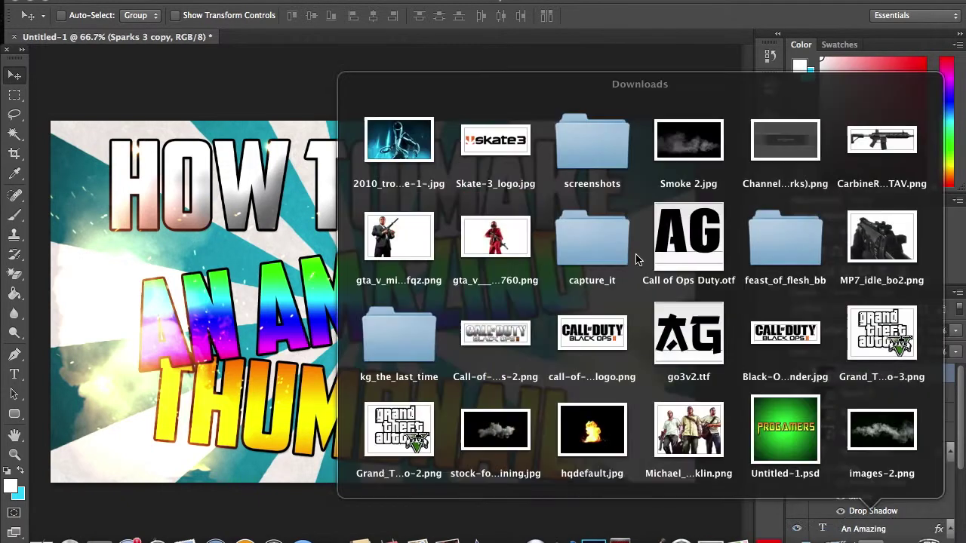
{"action": "left_click", "coordinate": [594, 139]}
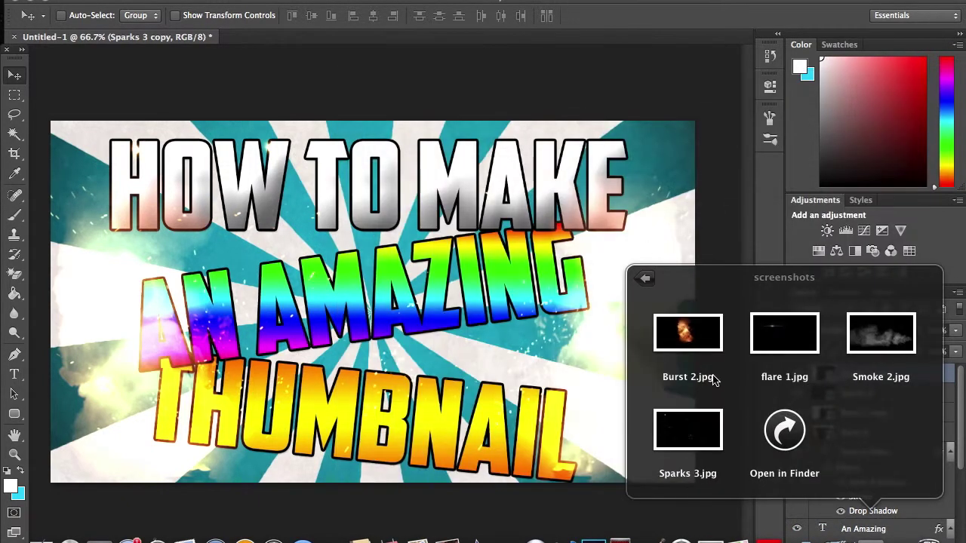
{"action": "left_click_drag", "start_coordinate": [784, 334], "coordinate": [560, 344]}
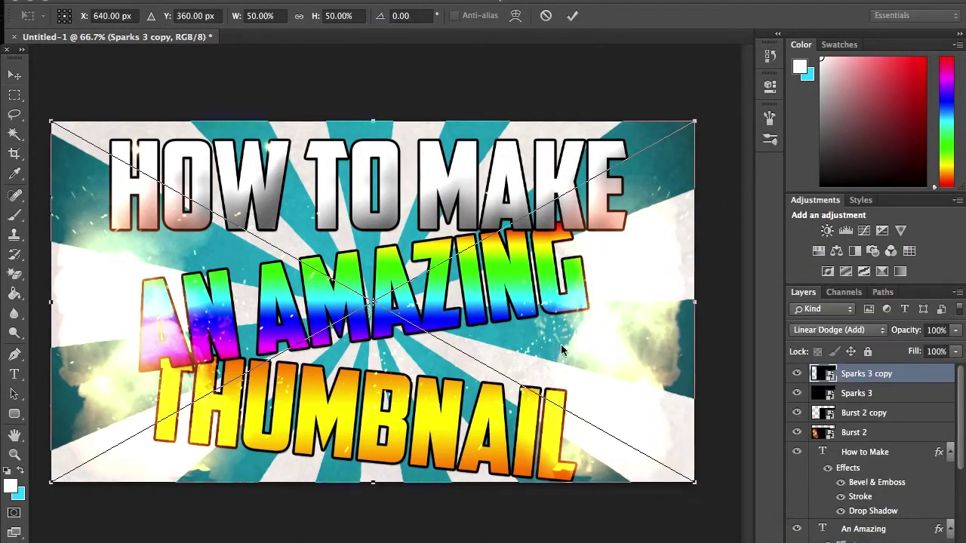
{"action": "left_click", "coordinate": [852, 330]}
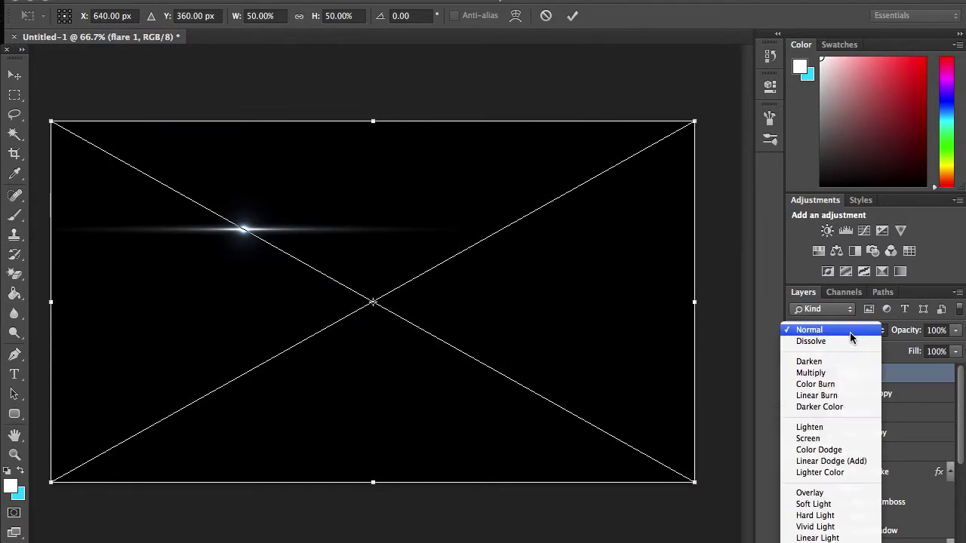
{"action": "left_click", "coordinate": [843, 458]}
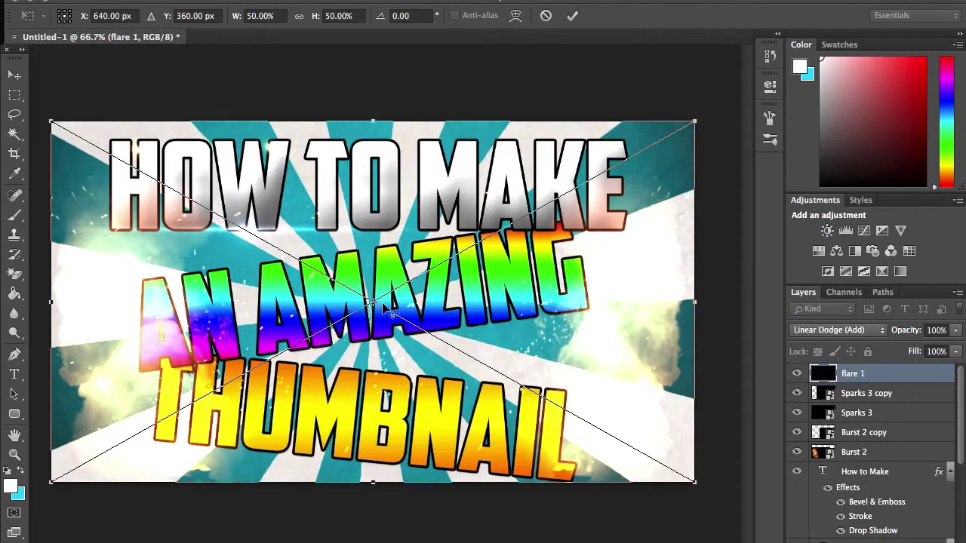
- Enlarge the flare to about 61.7%, position it on the upper-left corner of the H in HOW, and commit the placement
{"action": "left_click_drag", "start_coordinate": [241, 234], "coordinate": [117, 141]}
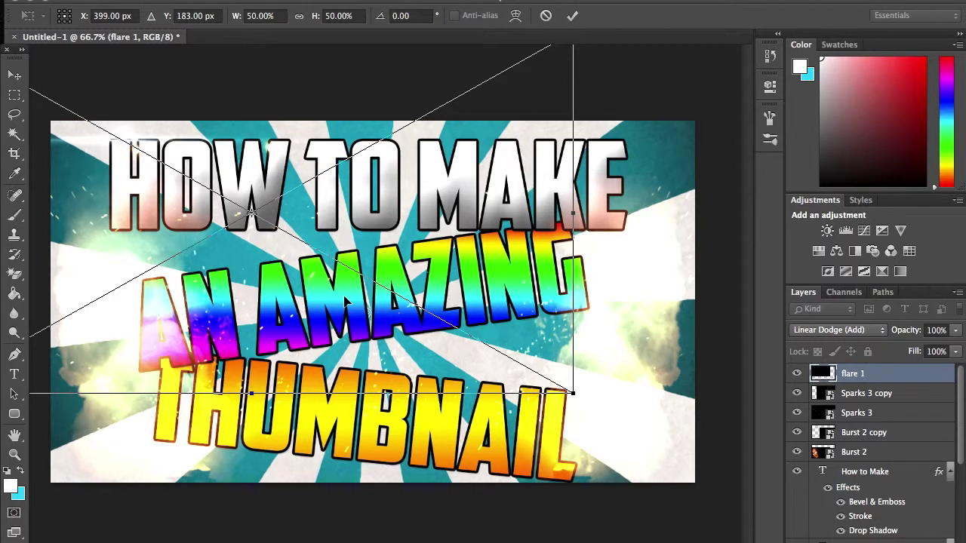
{"action": "left_click_drag", "start_coordinate": [573, 390], "coordinate": [702, 514]}
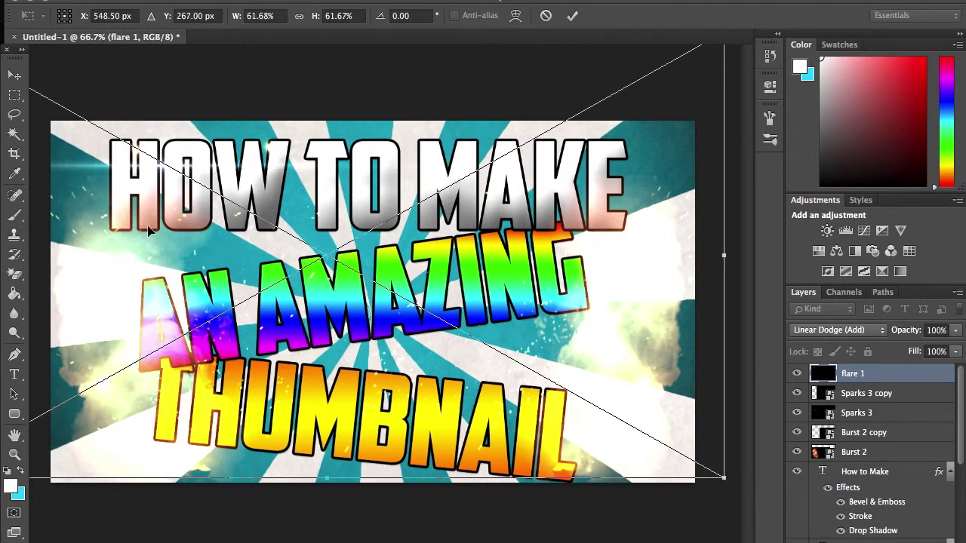
{"action": "left_click_drag", "start_coordinate": [166, 172], "coordinate": [107, 147]}
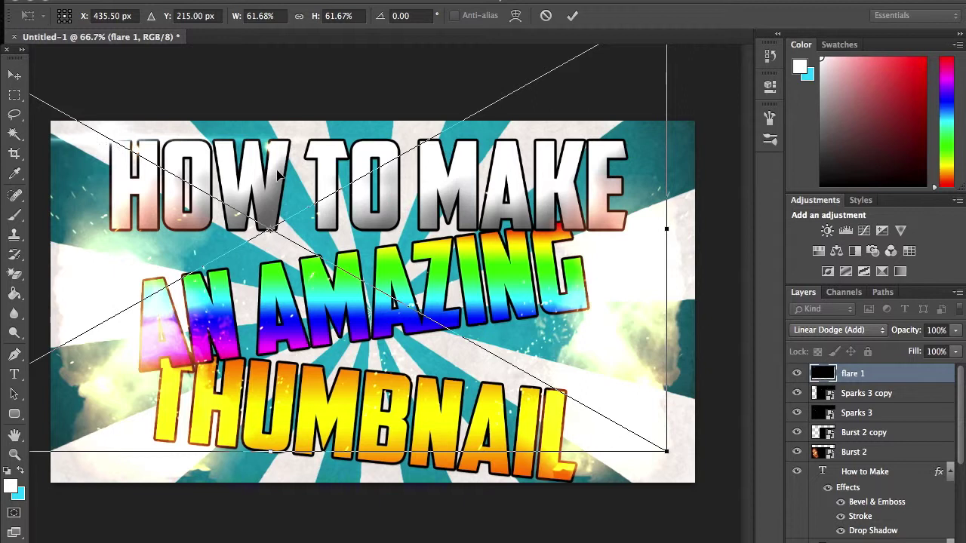
{"action": "key", "text": "Return"}
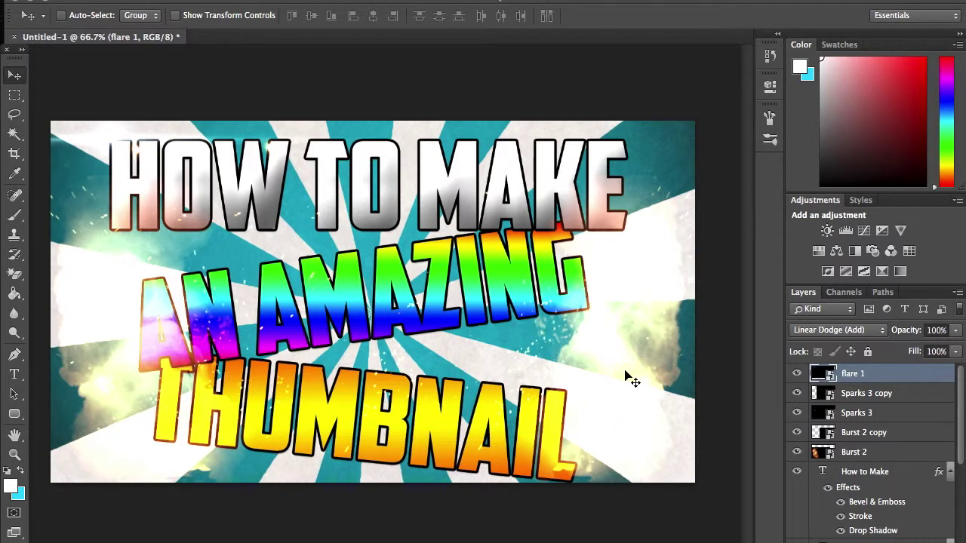
- Duplicate the flare 1 layer and move the copy to the lower-right corner of the E in MAKE
{"action": "right_click", "coordinate": [880, 377]}
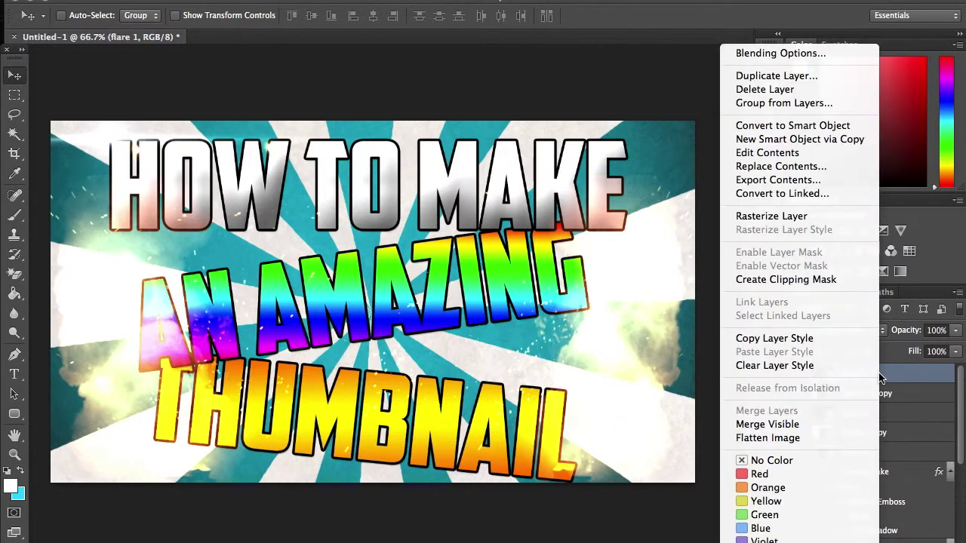
{"action": "left_click", "coordinate": [755, 76]}
{"action": "left_click", "coordinate": [636, 216]}
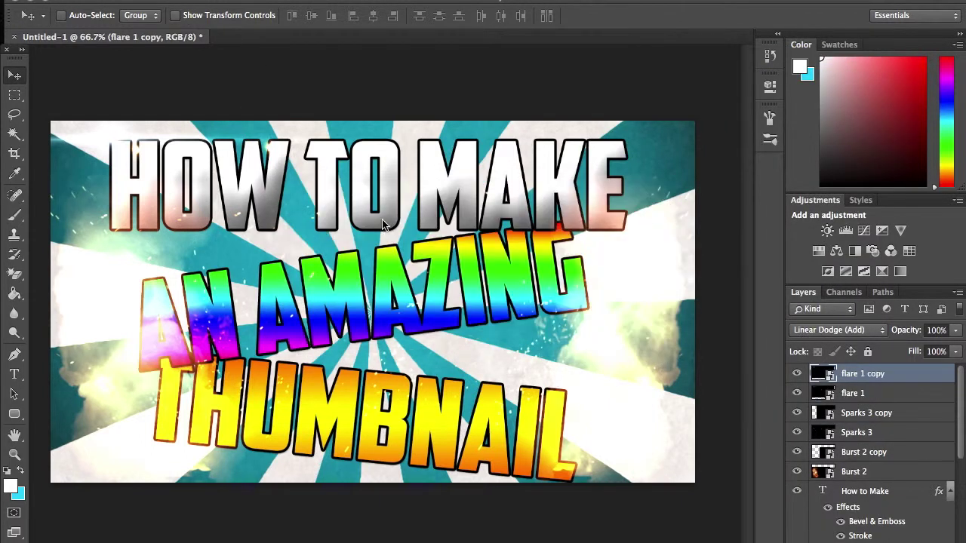
{"action": "left_click_drag", "start_coordinate": [423, 194], "coordinate": [629, 234]}
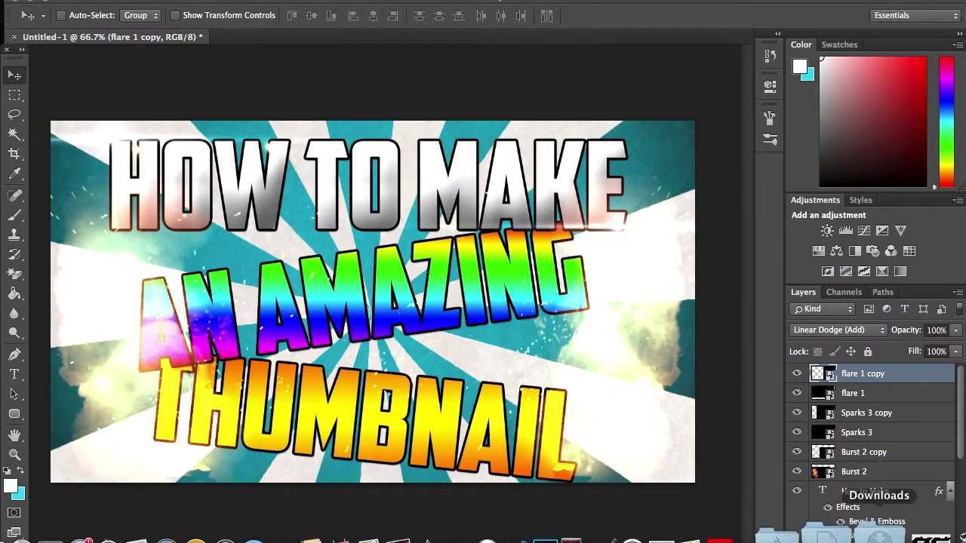
- Place Smoke 2.jpg from Downloads above the flare copy, enlarge it to about 46.3%, and position it to cover the canvas
{"action": "left_click", "coordinate": [875, 532]}
{"action": "left_click_drag", "start_coordinate": [700, 156], "coordinate": [578, 277]}
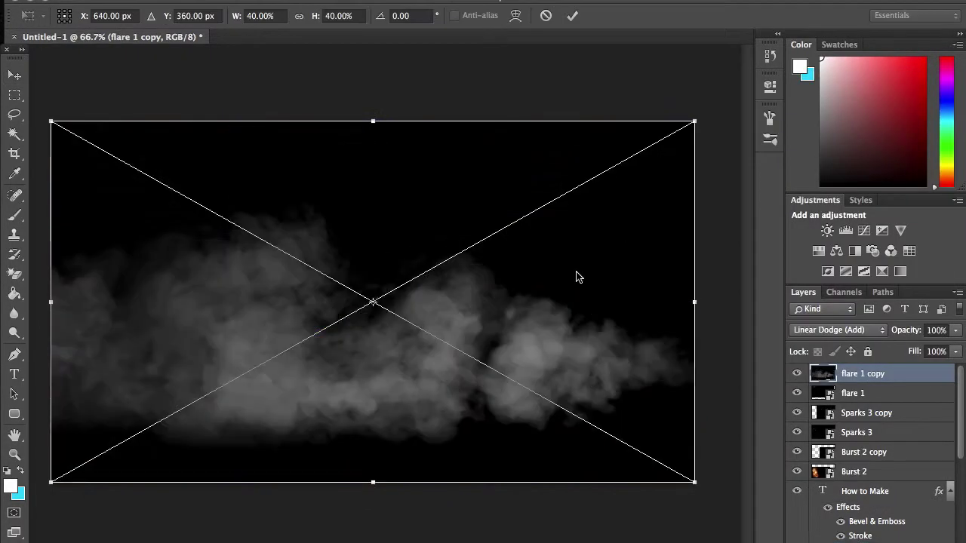
{"action": "left_click_drag", "start_coordinate": [470, 302], "coordinate": [481, 276]}
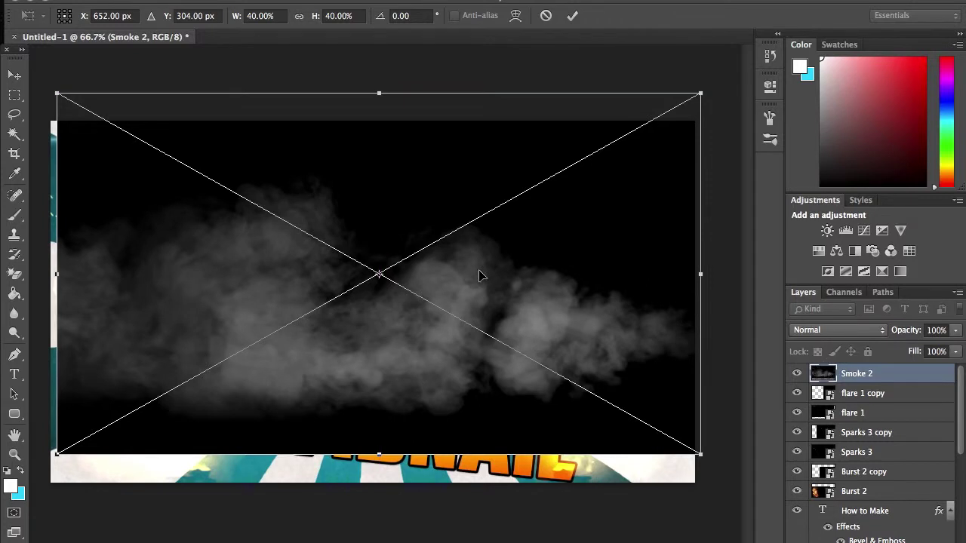
{"action": "left_click_drag", "start_coordinate": [59, 461], "coordinate": [0, 501]}
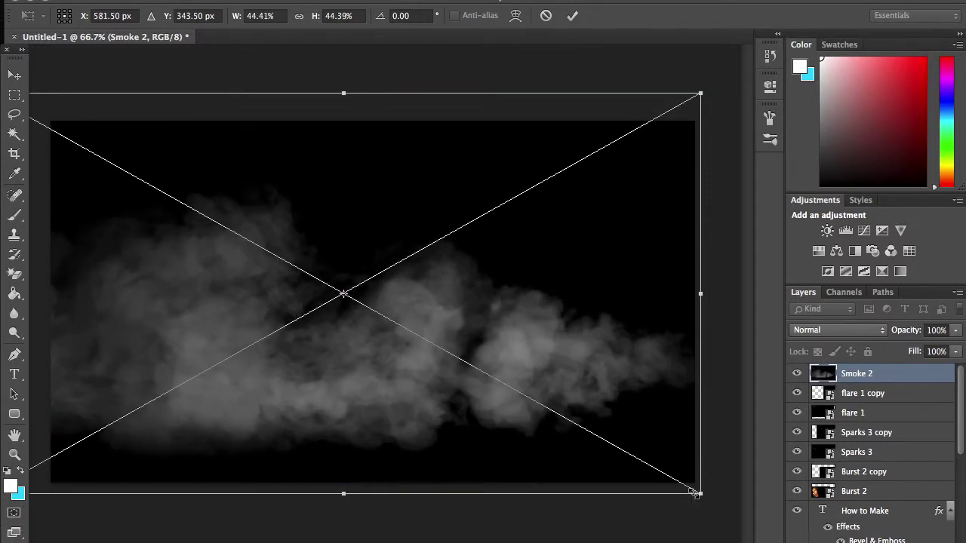
{"action": "left_click_drag", "start_coordinate": [701, 496], "coordinate": [729, 509]}
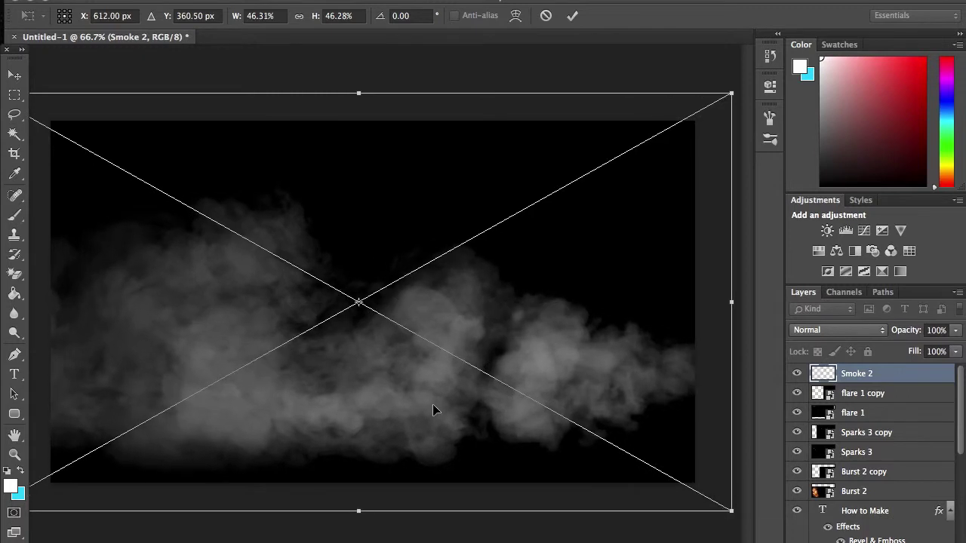
{"action": "mouse_move", "coordinate": [437, 387]}
{"action": "left_mouse_down"}
{"action": "mouse_move", "coordinate": [448, 388]}
{"action": "mouse_move", "coordinate": [443, 379]}
{"action": "left_mouse_up"}
- Set the Smoke 2 layer to Linear Dodge (Add) and move the smoke slightly upward behind the title area
{"action": "left_click", "coordinate": [837, 330]}
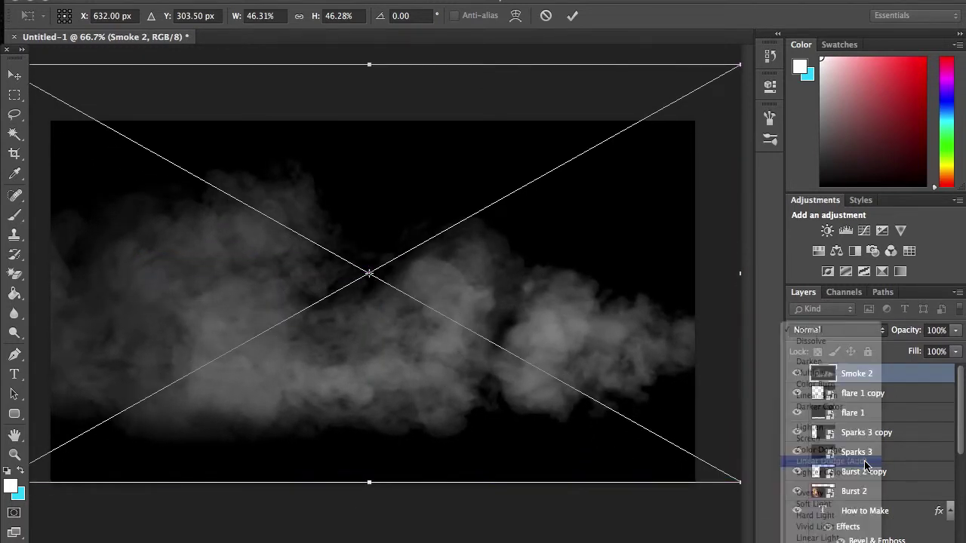
{"action": "left_click", "coordinate": [866, 463]}
{"action": "left_click_drag", "start_coordinate": [417, 357], "coordinate": [417, 347]}
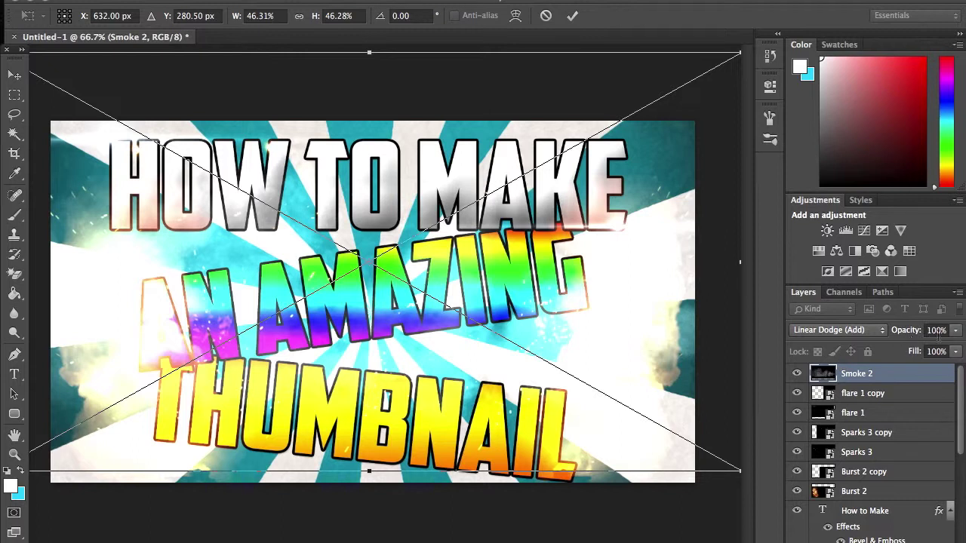
- Reduce the Smoke 2 layer's opacity to 77% and commit its placement
{"action": "left_click", "coordinate": [957, 331]}
{"action": "left_click", "coordinate": [942, 347]}
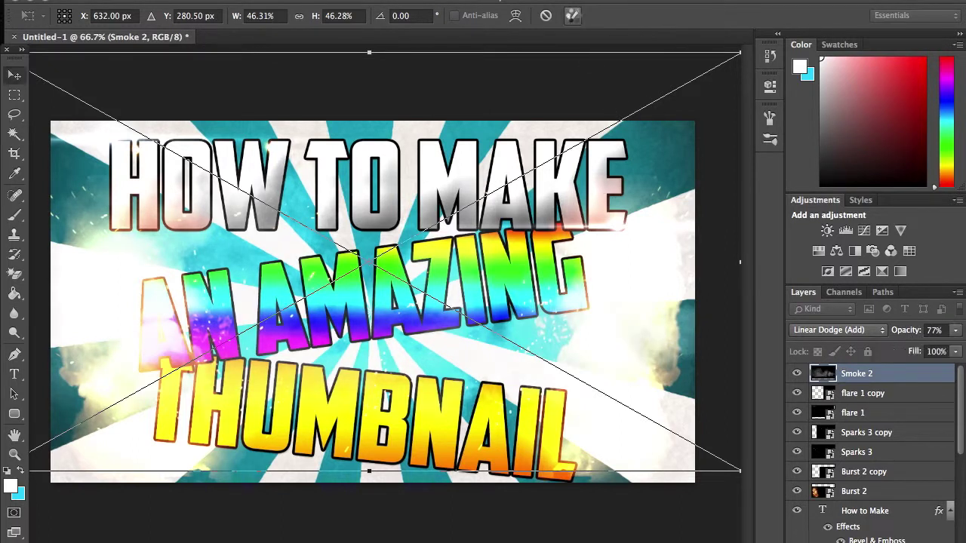
{"action": "left_click", "coordinate": [572, 16]}
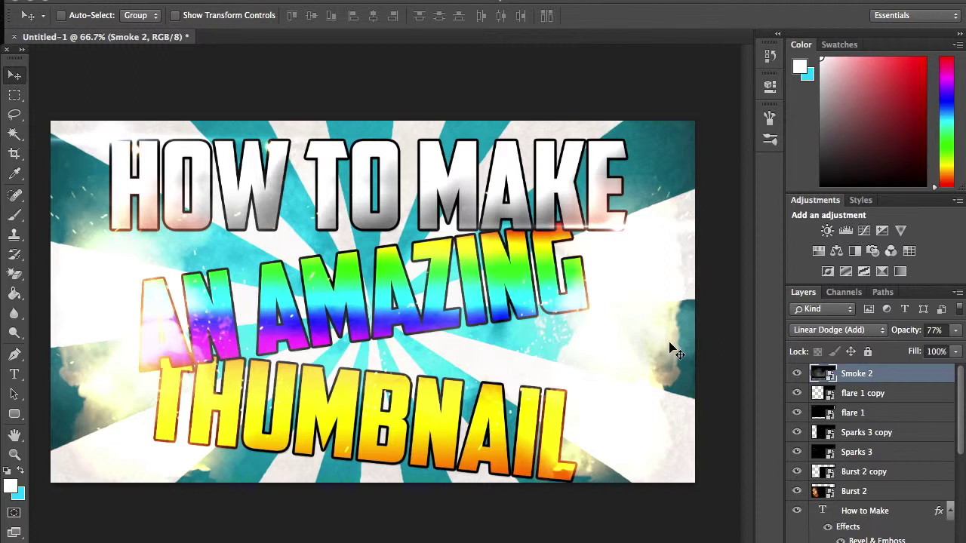
- Place the Michael_Trevor_Franklin image from Downloads and move its layer between the Thumbnail text layer and DSCF0109
{"action": "left_click", "coordinate": [862, 531]}
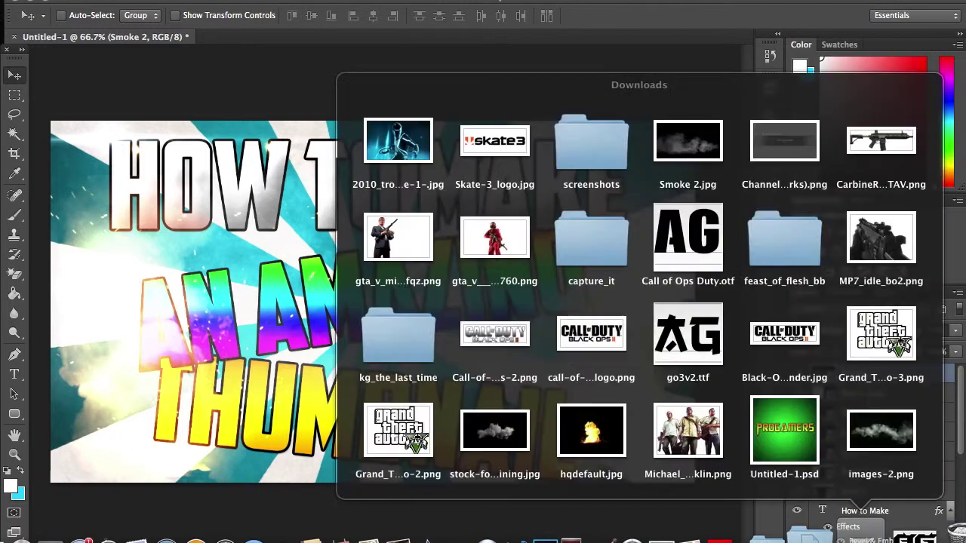
{"action": "scroll", "coordinate": [719, 386], "scroll_direction": "down", "scroll_amount": 3}
{"action": "left_click_drag", "start_coordinate": [703, 297], "coordinate": [587, 332]}
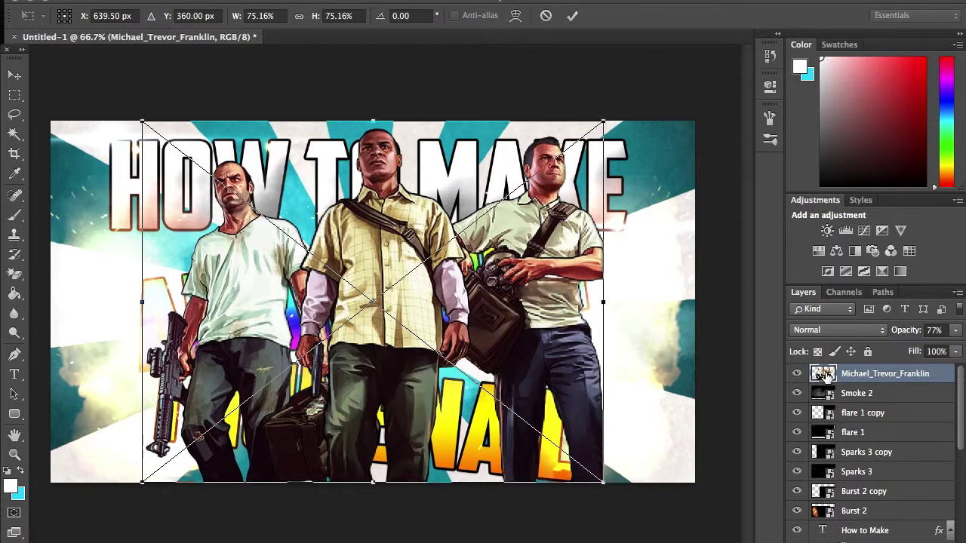
{"action": "key", "text": "Return"}
{"action": "left_click_drag", "start_coordinate": [826, 385], "coordinate": [830, 540]}
{"action": "left_click_drag", "start_coordinate": [849, 535], "coordinate": [844, 527]}
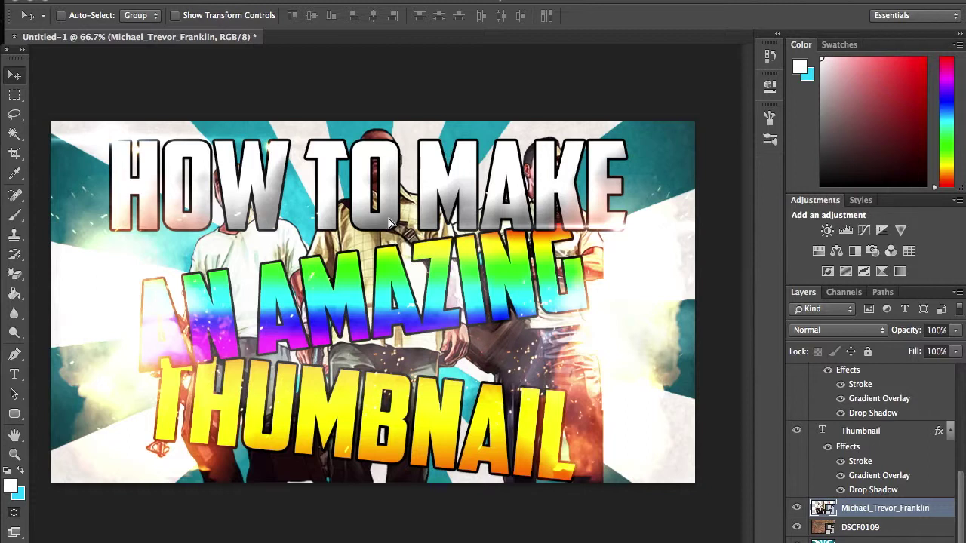
- Try the three characters higher up behind the title, and delete the Michael_Trevor_Franklin layer
{"action": "left_click_drag", "start_coordinate": [388, 217], "coordinate": [389, 172]}
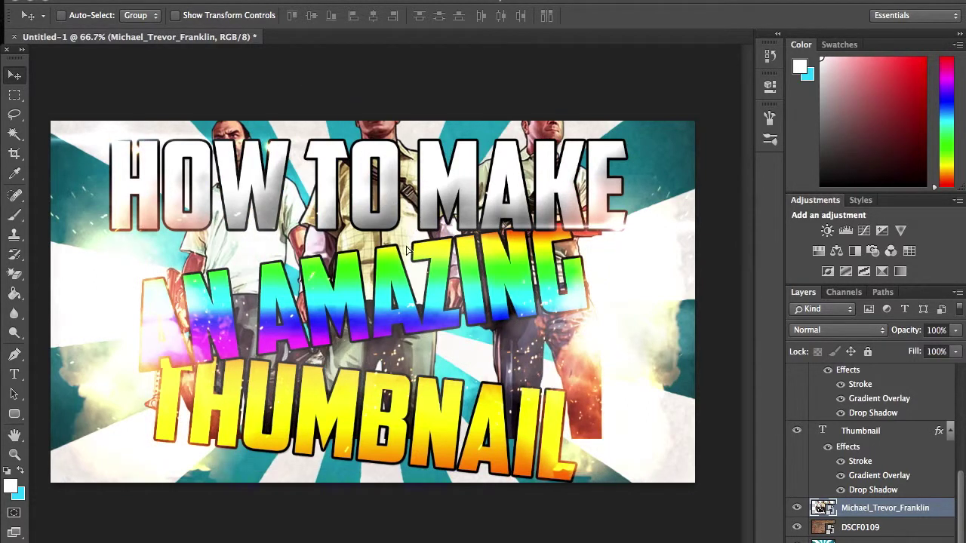
{"action": "key", "text": "super+alt+z"}
{"action": "key", "text": "super+alt+z"}
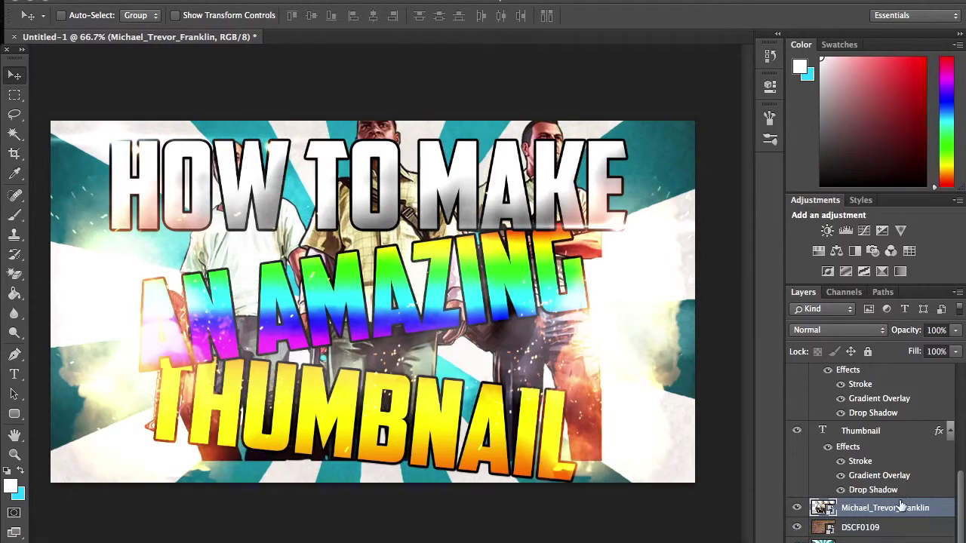
{"action": "right_click", "coordinate": [890, 508]}
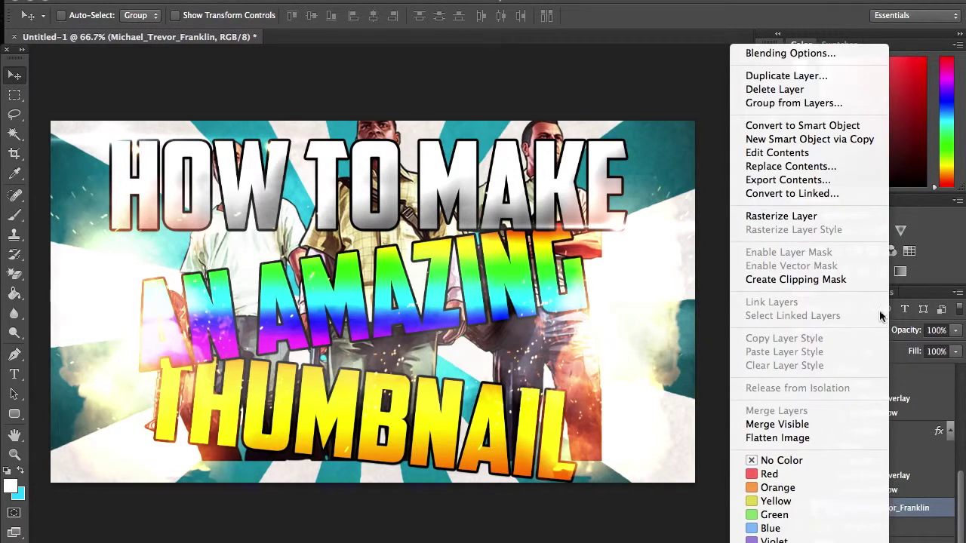
{"action": "left_click", "coordinate": [771, 89]}
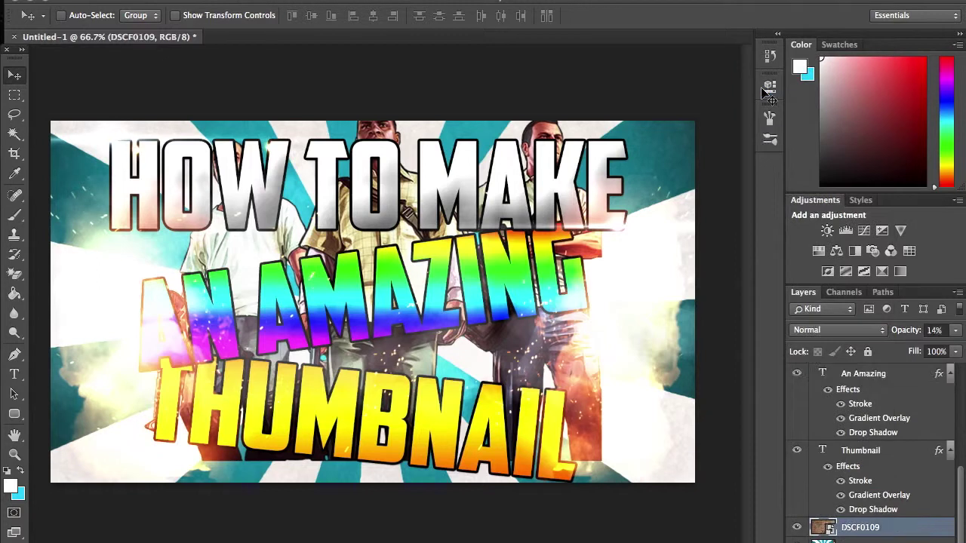